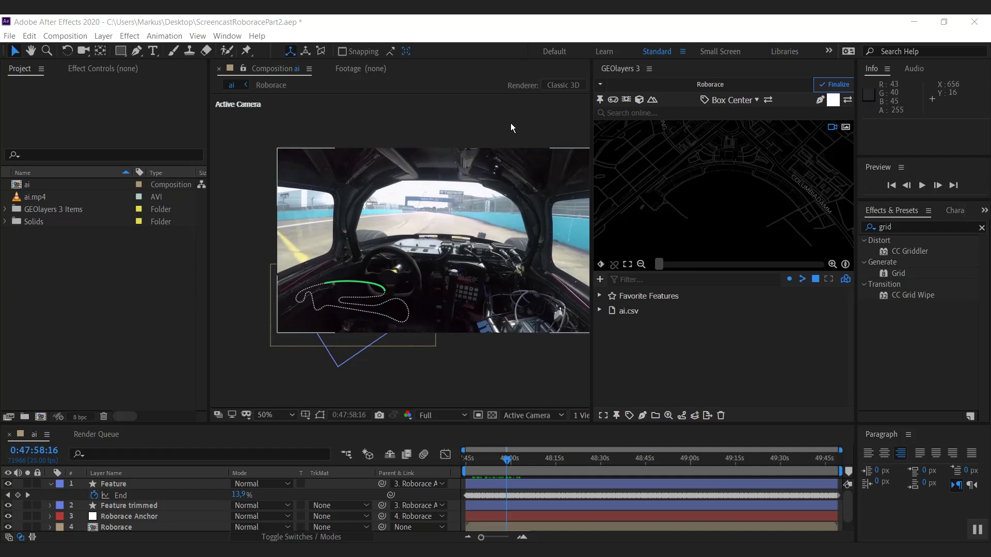
- Create a 1920×1080, 25 fps, 30-second GEOlayers mapcomp named Speed with the Seamless Texture style
click(600, 87)
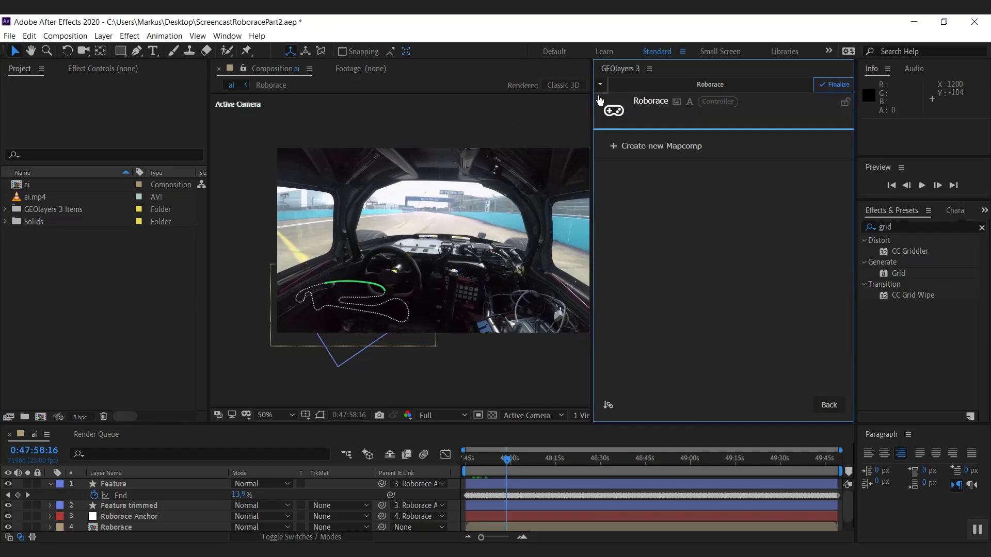
click(652, 150)
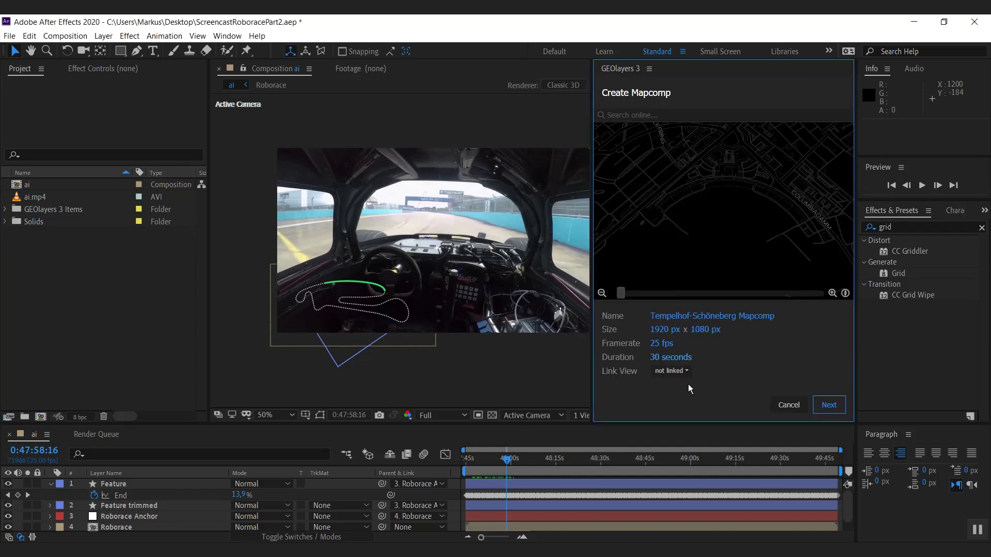
click(696, 318)
text(Speed)
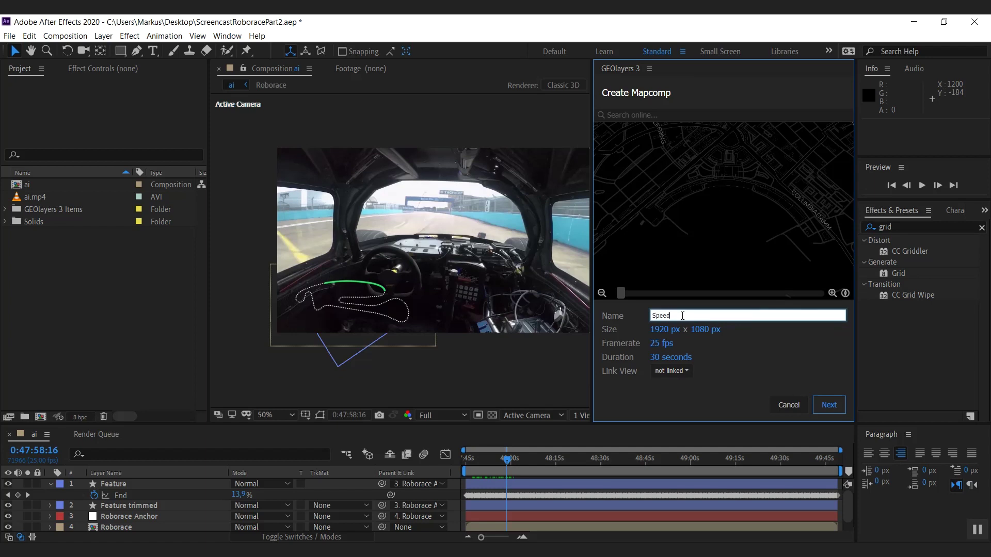
click(772, 359)
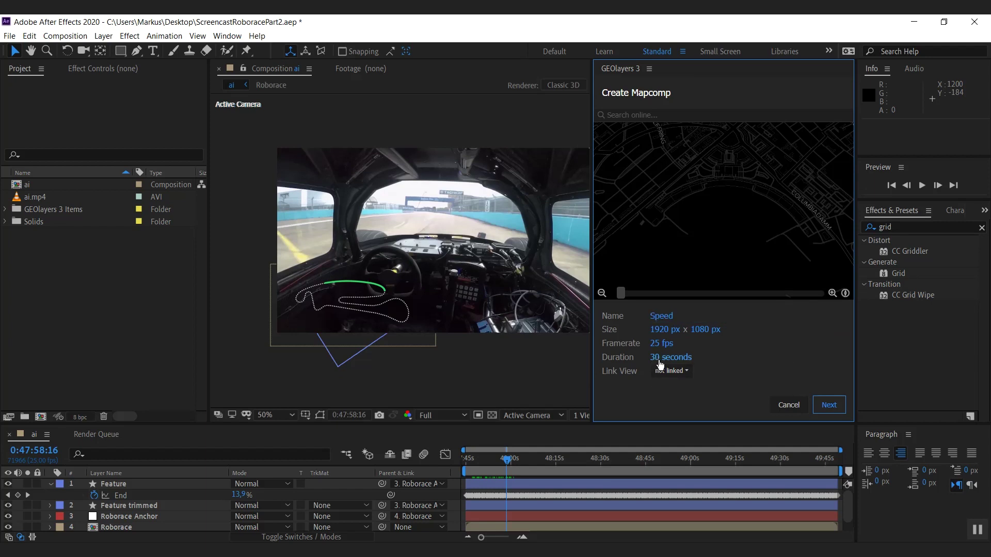
click(828, 405)
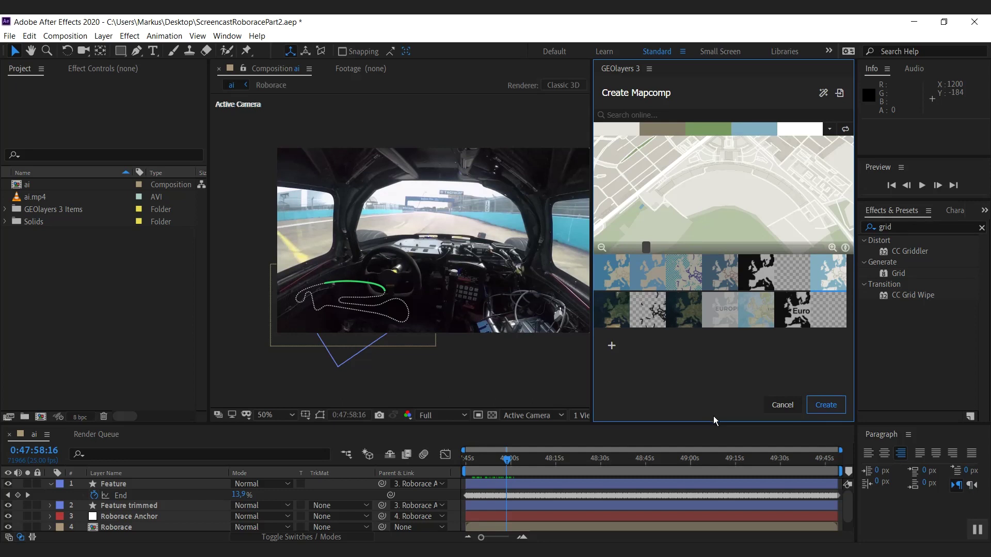
click(828, 320)
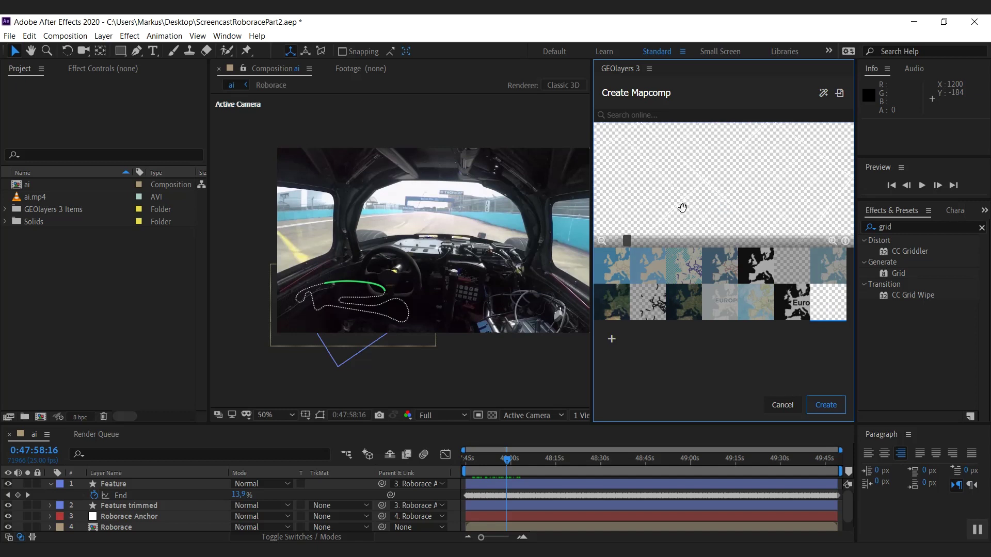
click(825, 405)
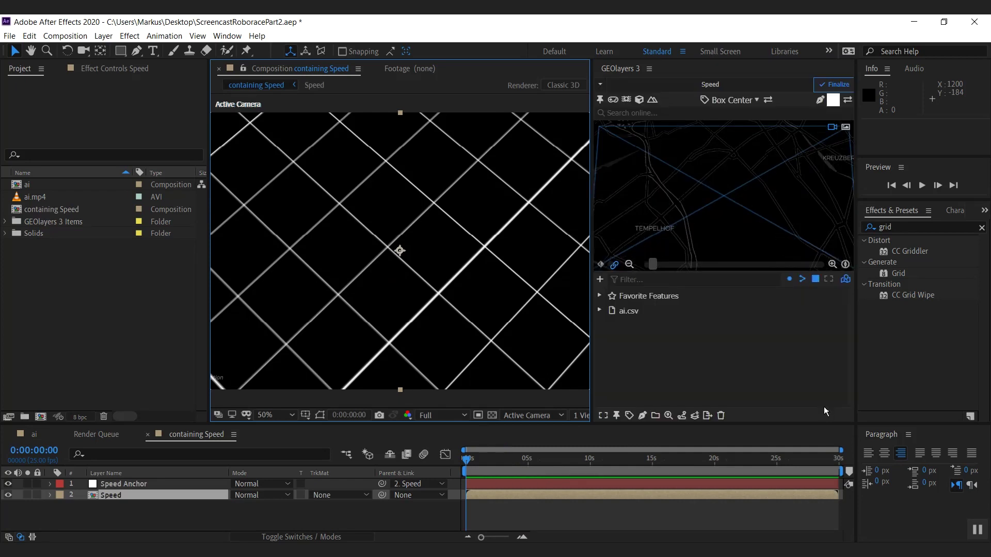
- Expand ai.csv and import bounds.csv as new features
click(599, 310)
click(642, 339)
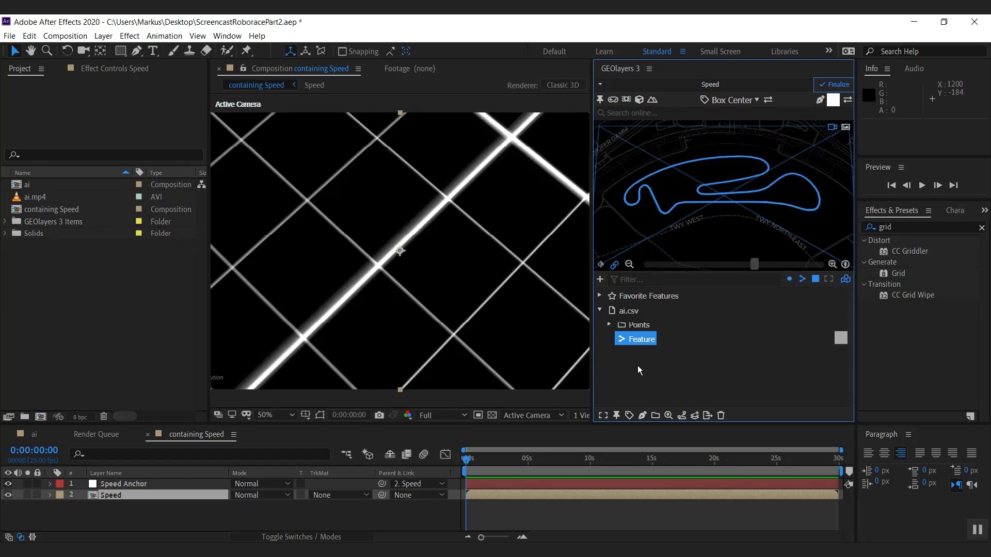
click(600, 279)
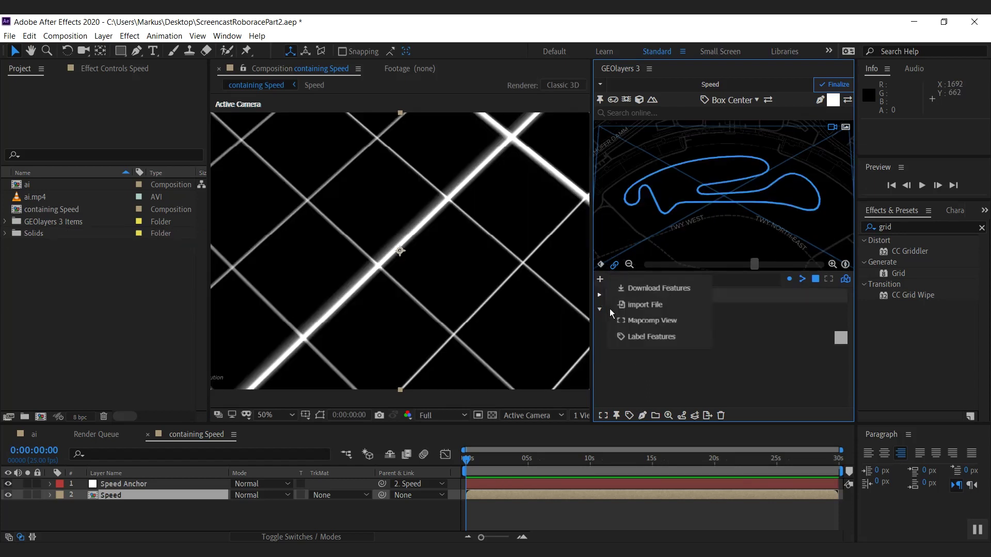
click(637, 312)
click(227, 159)
double_click(232, 148)
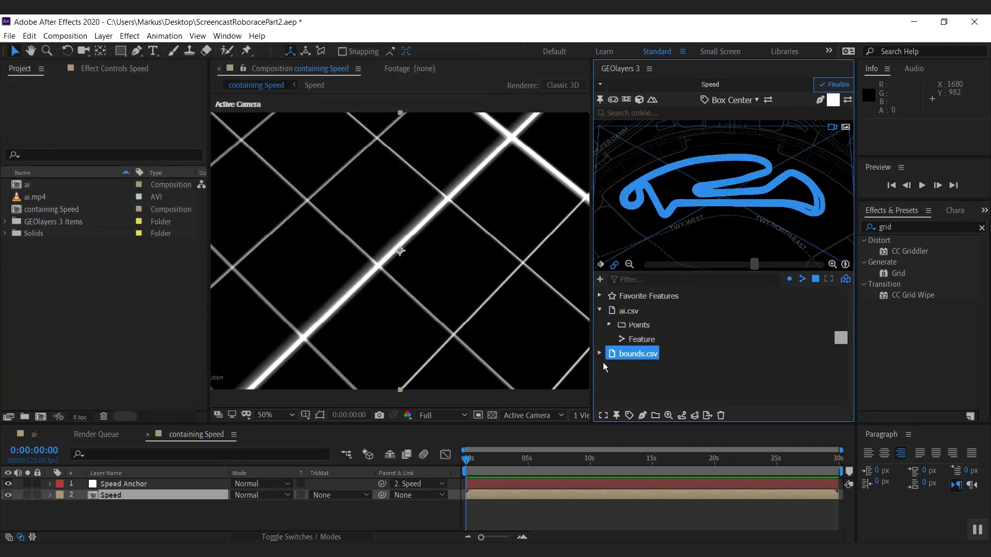
- Rename the bounds.csv feature to Bounds
click(600, 355)
click(638, 415)
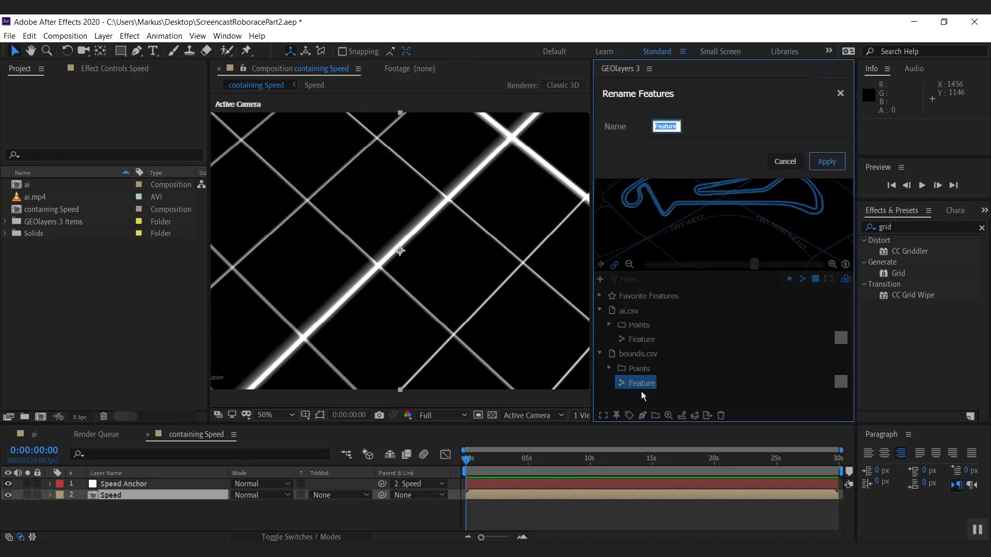
key(BackSpace)
text(Bounds)
key(Return)
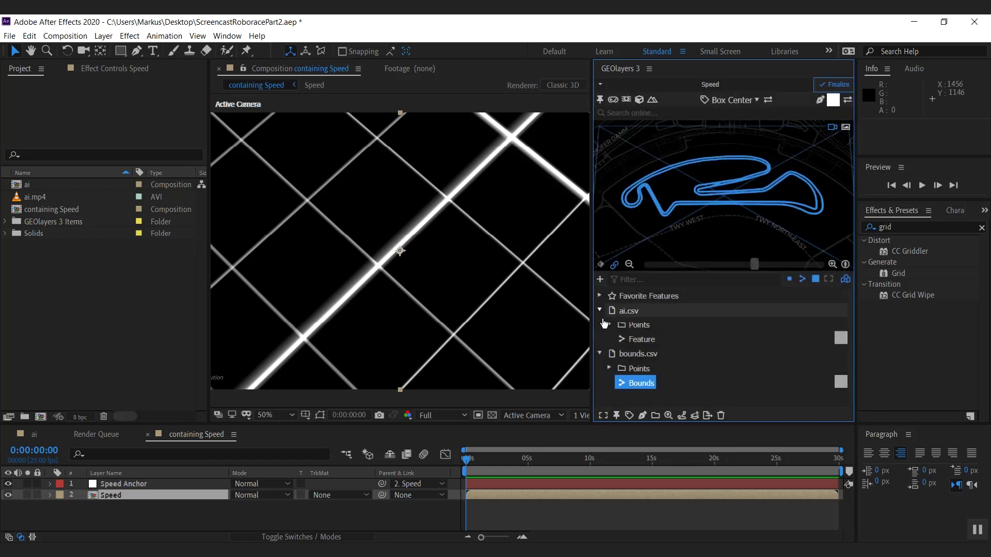
- Move the Bounds feature into ai.csv and delete the empty bounds.csv entry
drag(639, 361, 638, 351)
click(638, 369)
key(Delete)
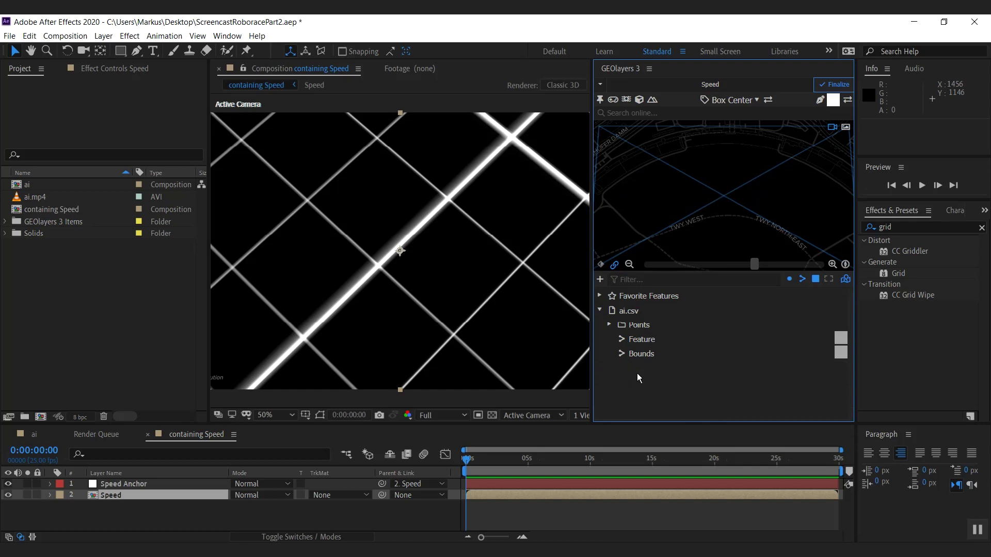
click(639, 355)
click(640, 340)
click(638, 354)
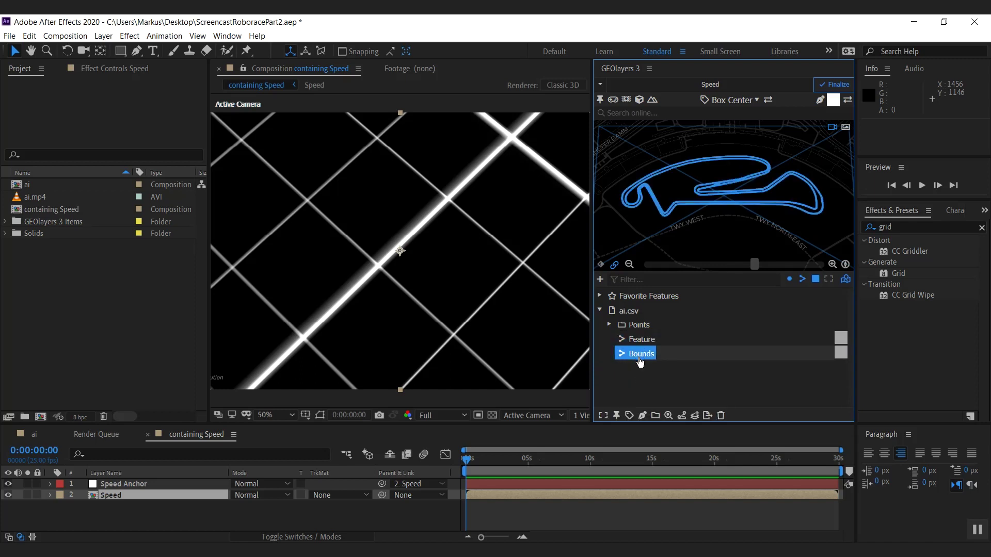
- Duplicate the Track style as Bounds with an undashed 2 px stroke at 30% opacity, and apply
click(832, 102)
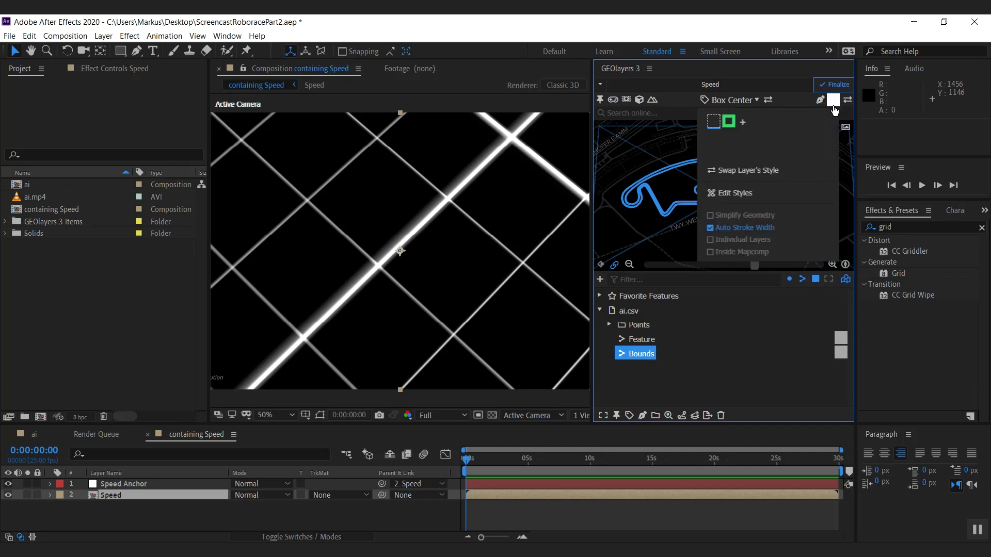
click(746, 194)
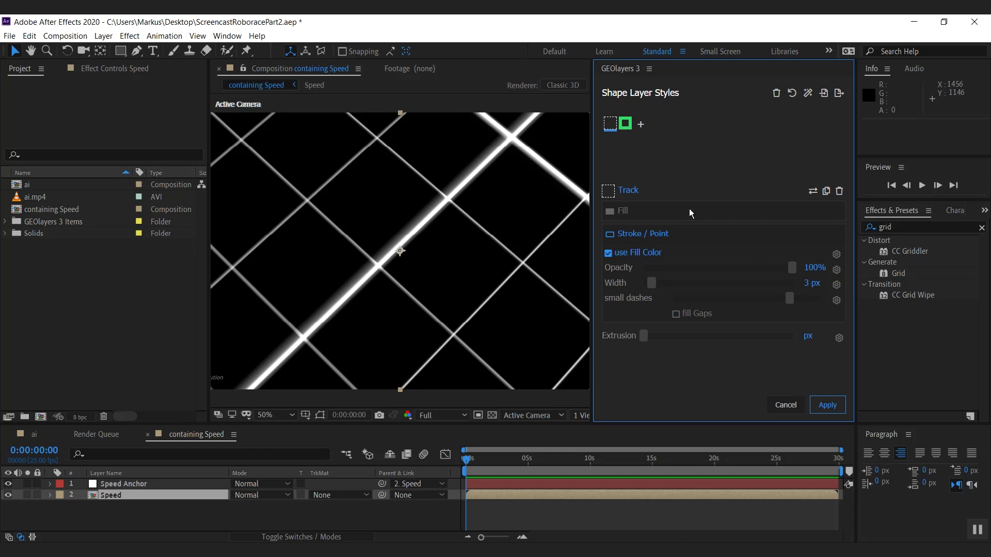
click(826, 192)
click(652, 197)
text(Bounds)
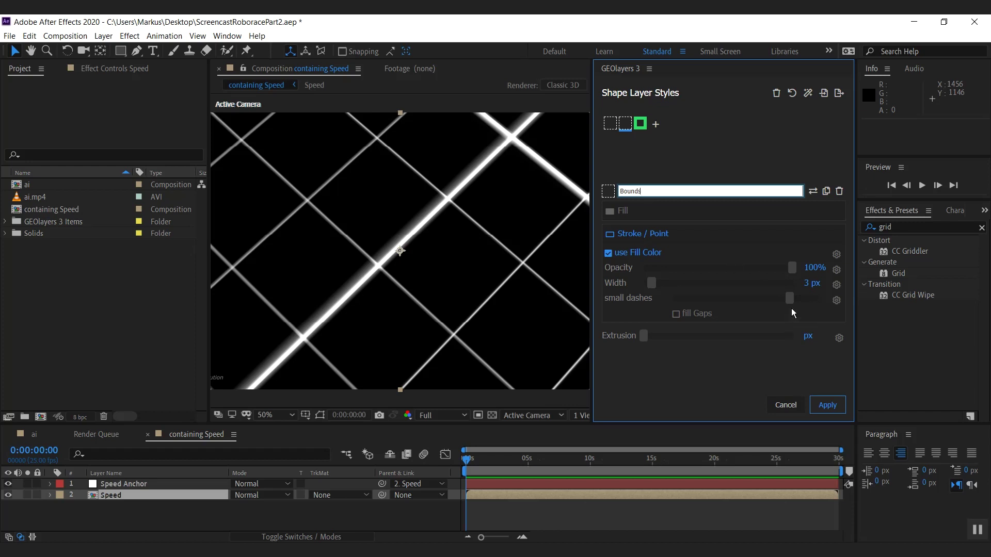
drag(794, 306, 654, 314)
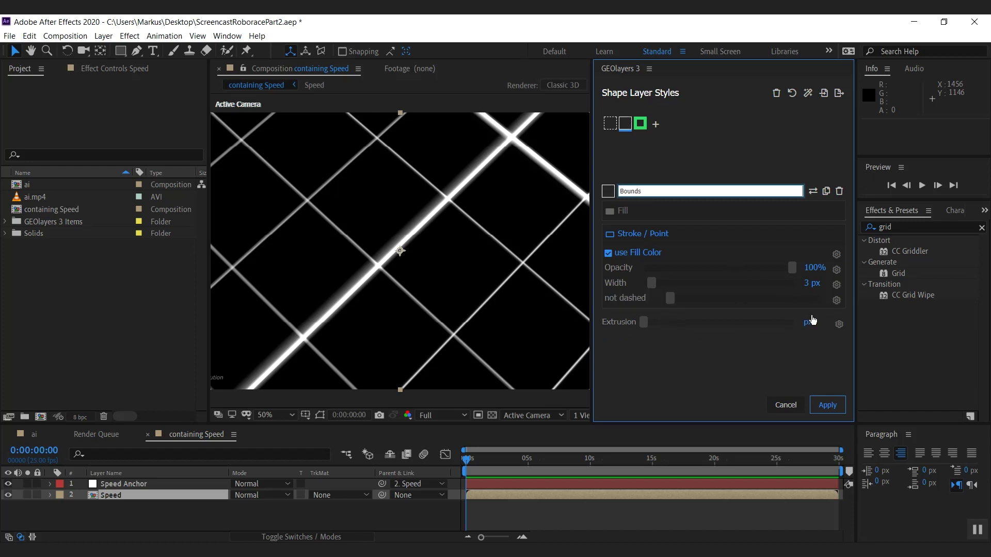
click(807, 285)
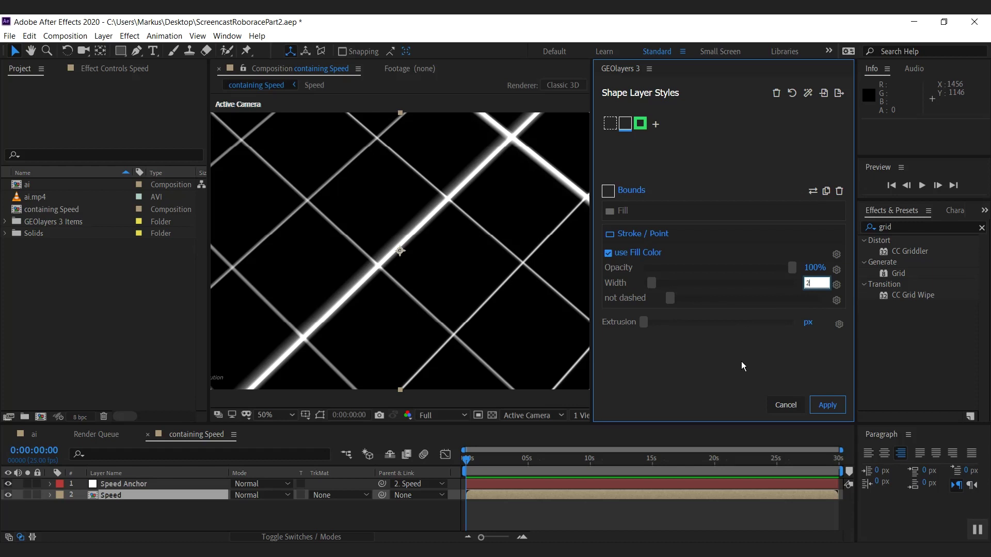
key(Return)
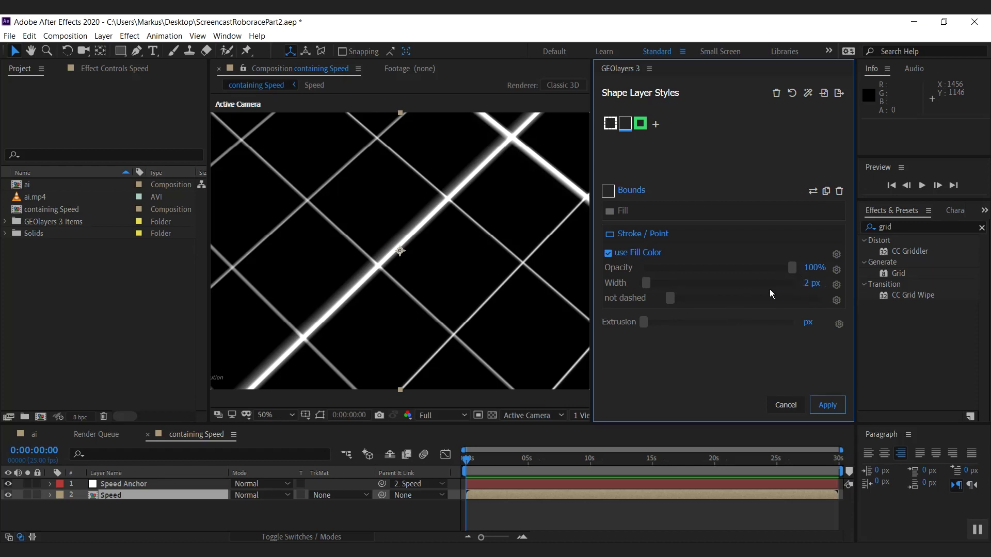
drag(791, 268, 693, 271)
click(828, 411)
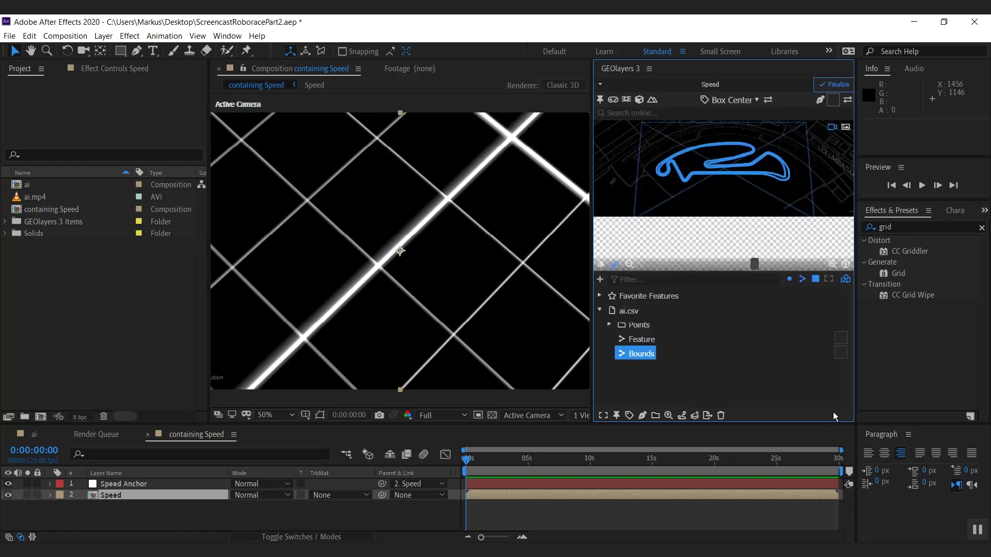
- Turn off Auto Stroke Width and draw the Bounds feature as a shape layer
click(643, 416)
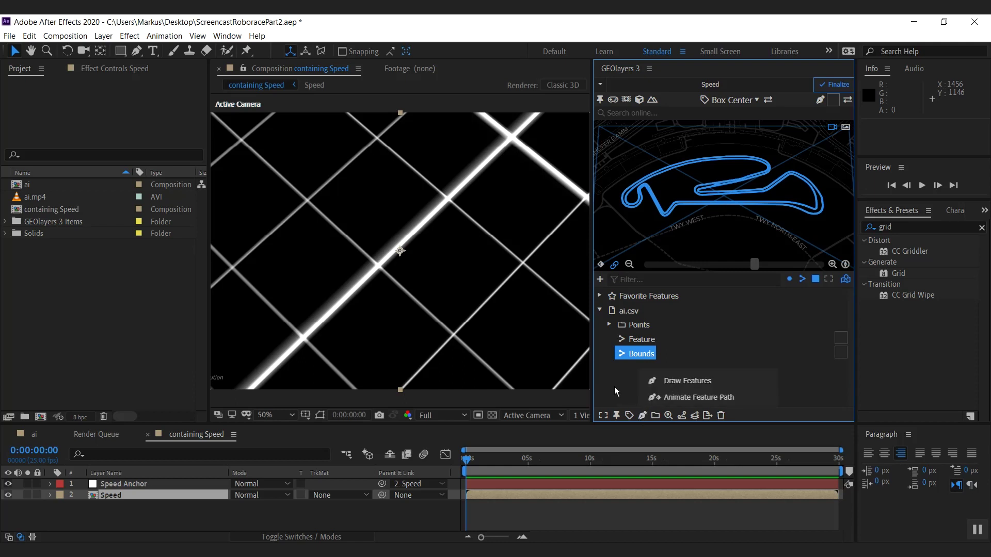
click(731, 99)
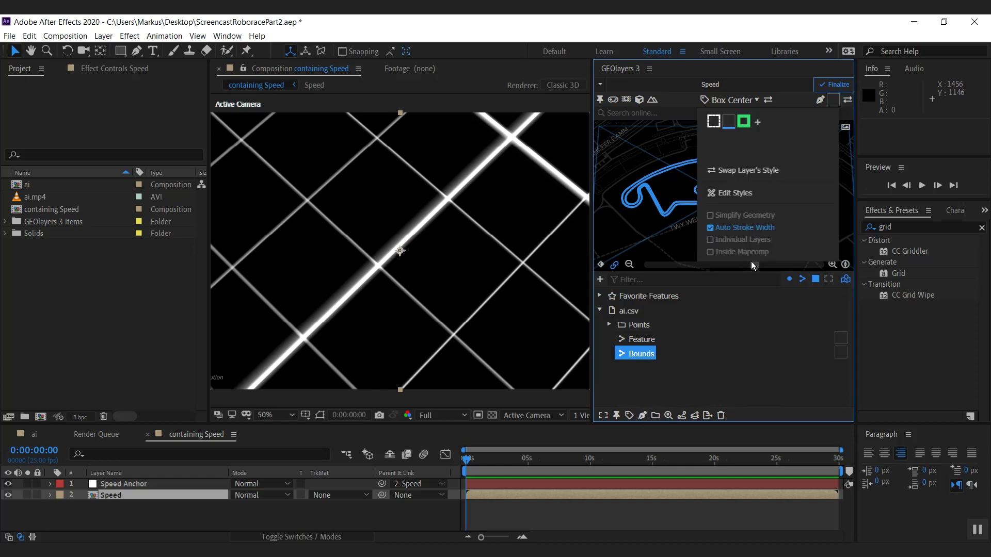
click(762, 232)
click(640, 353)
click(643, 416)
click(686, 380)
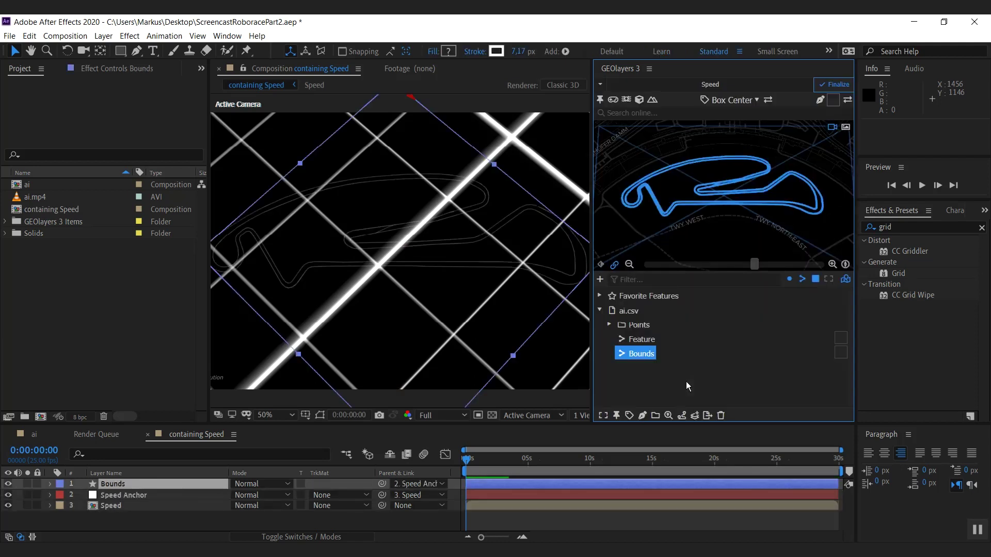
- Finalize the Speed mapcomp and set the Speed map layer's opacity to 25%
click(837, 84)
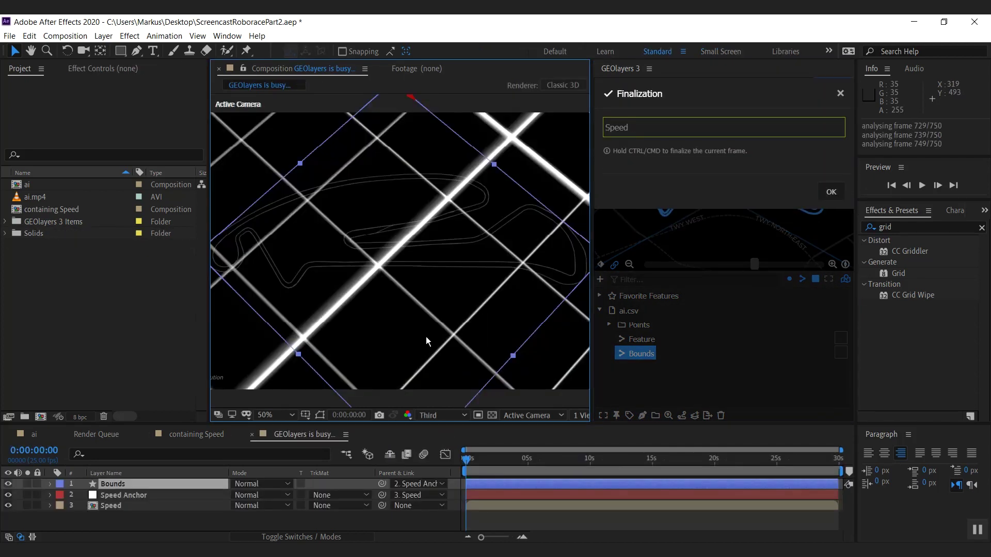
click(831, 191)
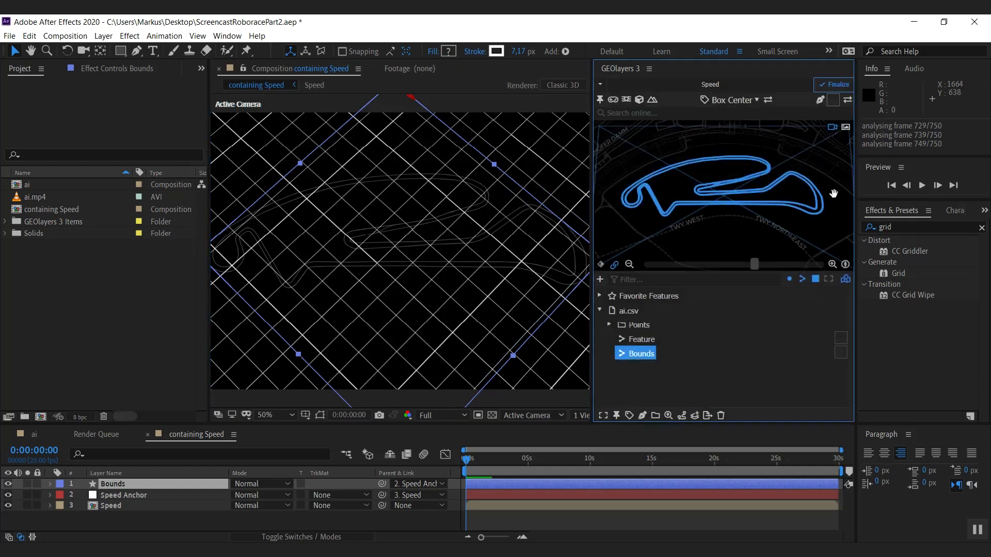
click(126, 507)
key(t)
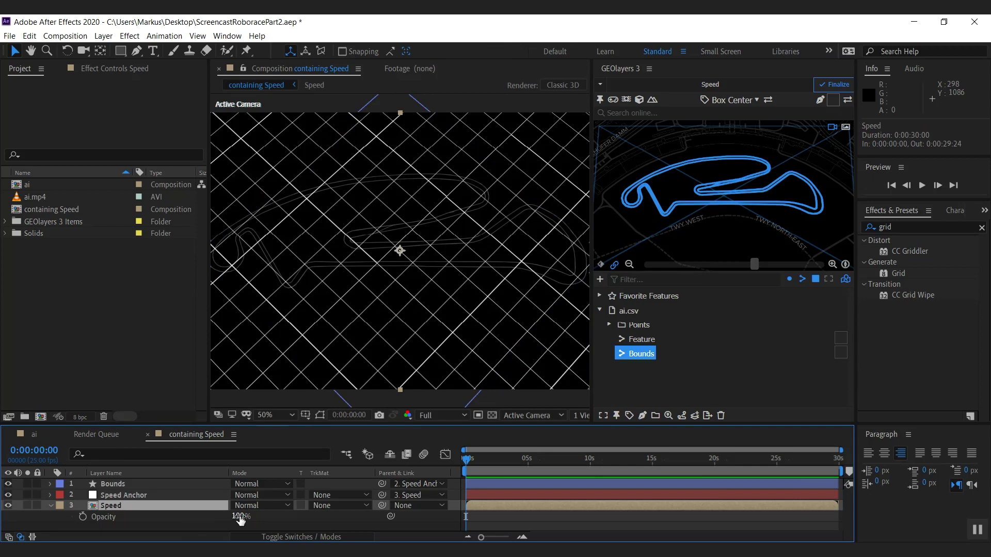
drag(241, 516, 198, 518)
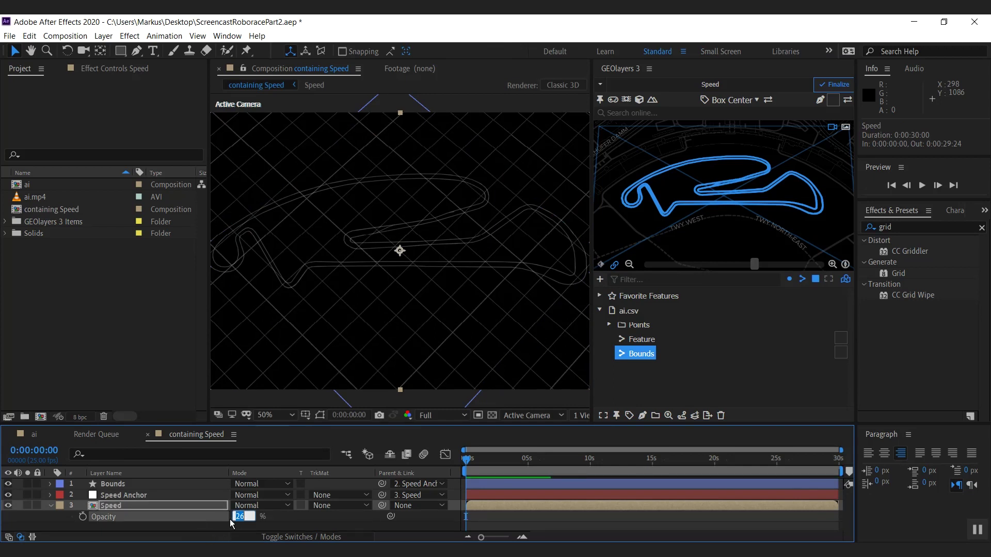
text(25)
key(Return)
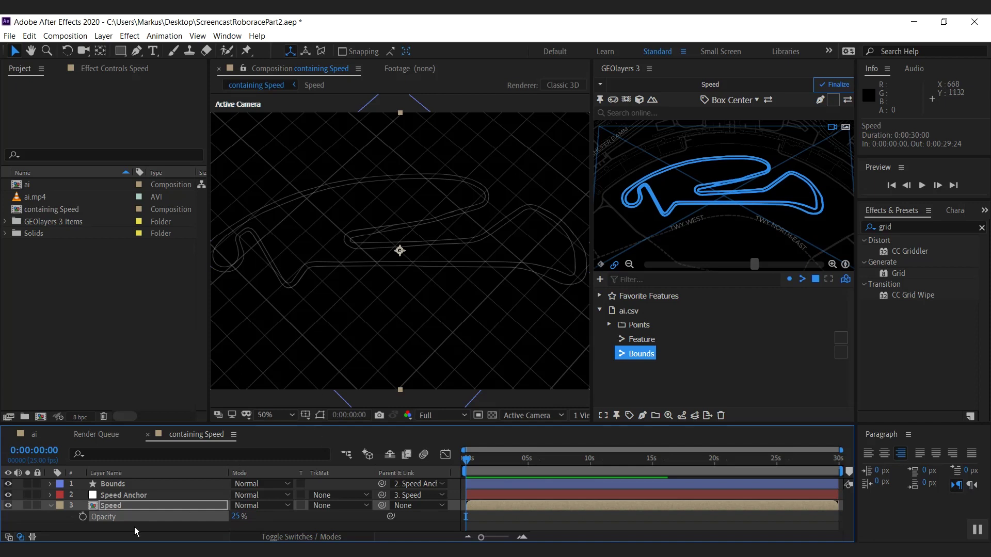
- Apply the green Car style to the ai.csv Feature data
click(641, 339)
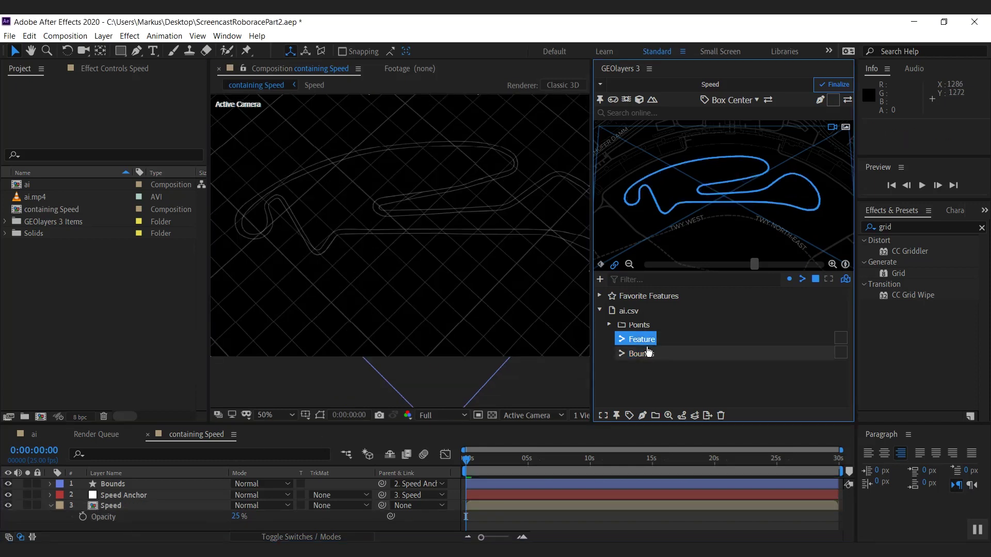
click(669, 415)
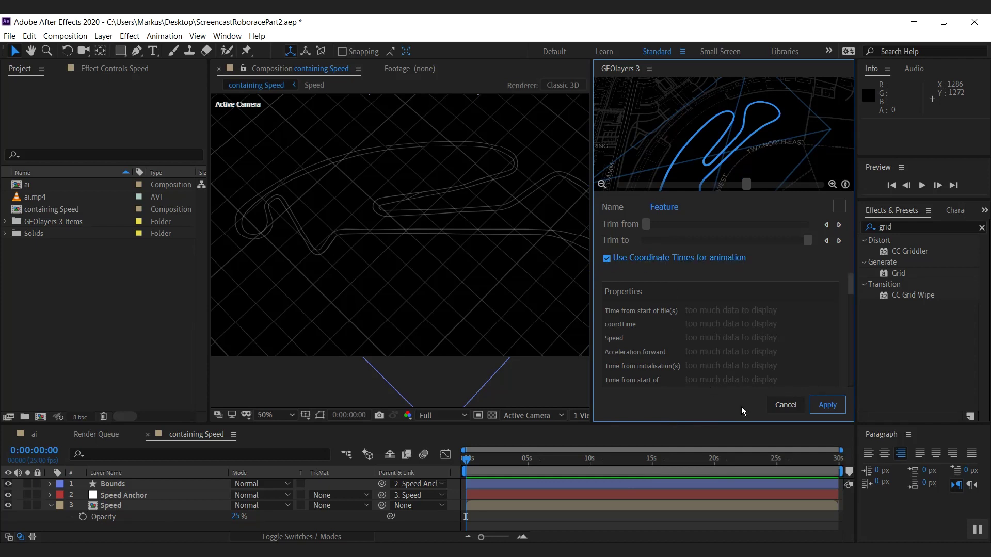
click(785, 405)
click(834, 101)
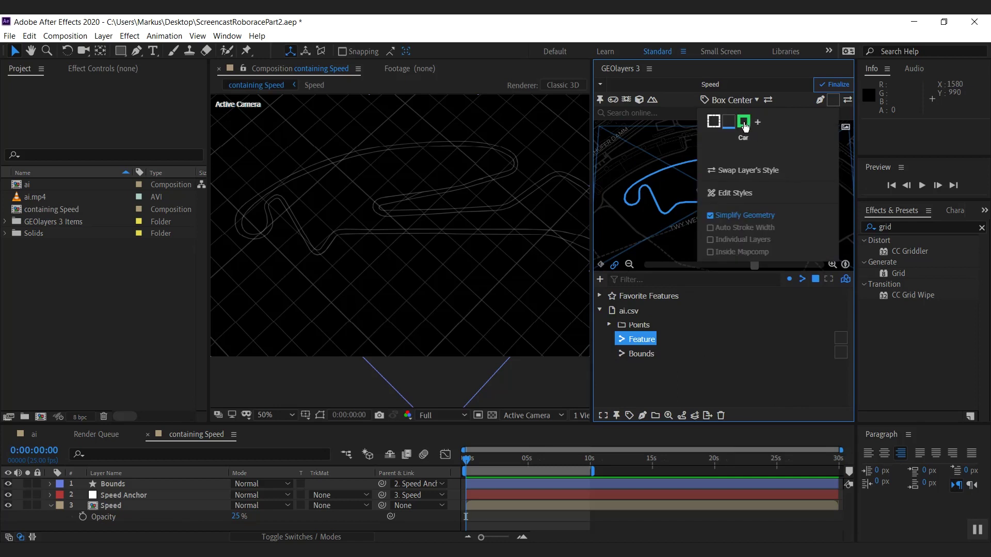
click(744, 124)
click(639, 343)
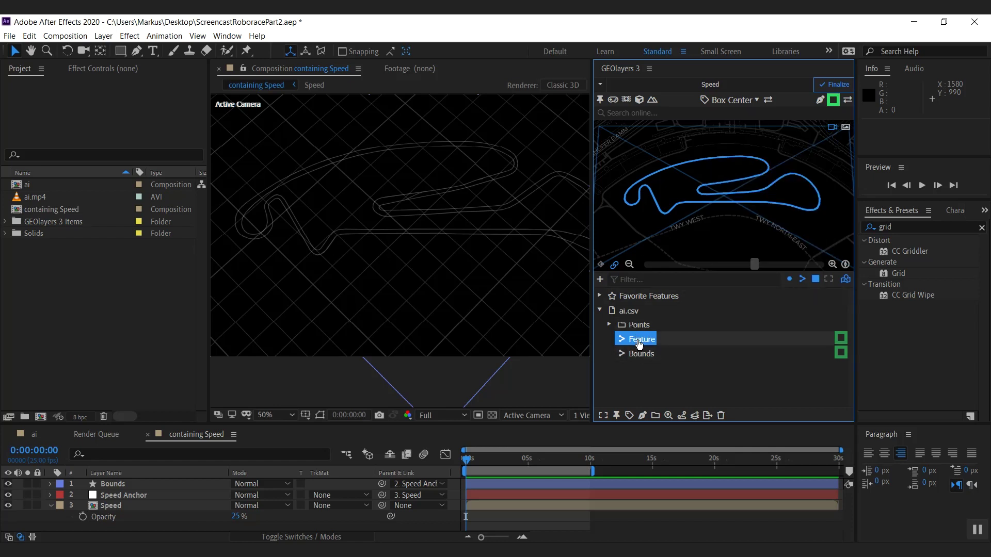
- Draw the Feature as an animated path layer and play back the racing line
click(643, 416)
click(695, 399)
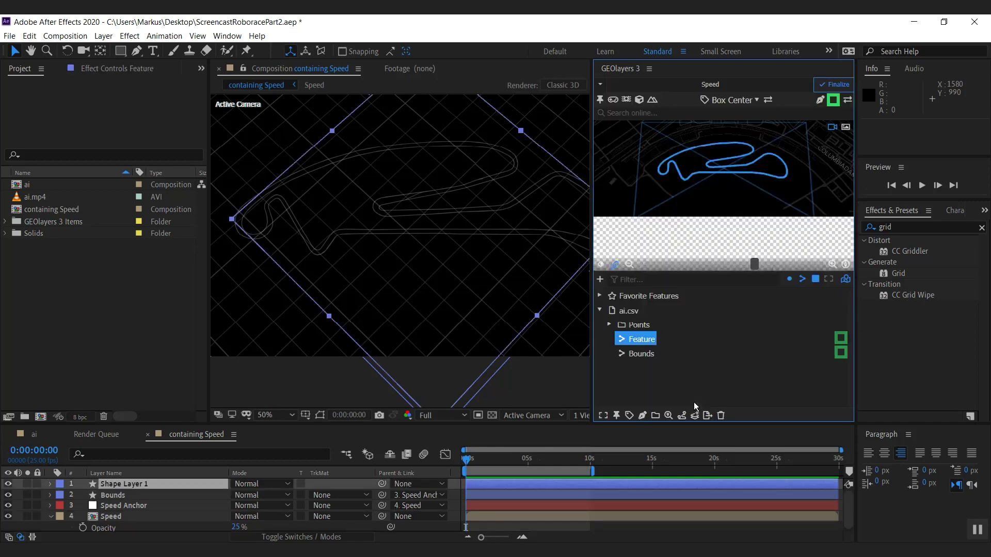
click(460, 480)
key(space)
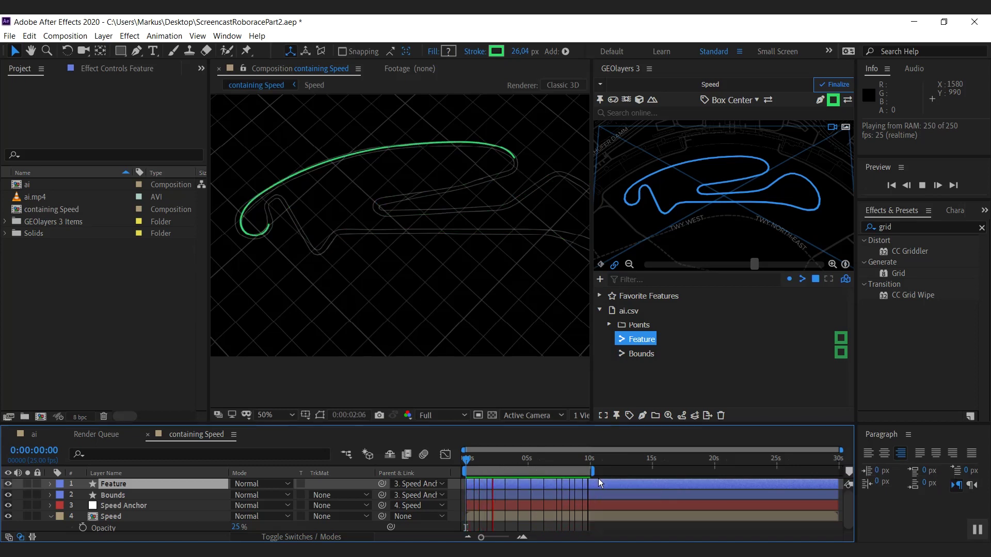
- Check the Default Animation Duration in GEOlayers preferences, then reveal the Feature layer's End keyframes
click(649, 69)
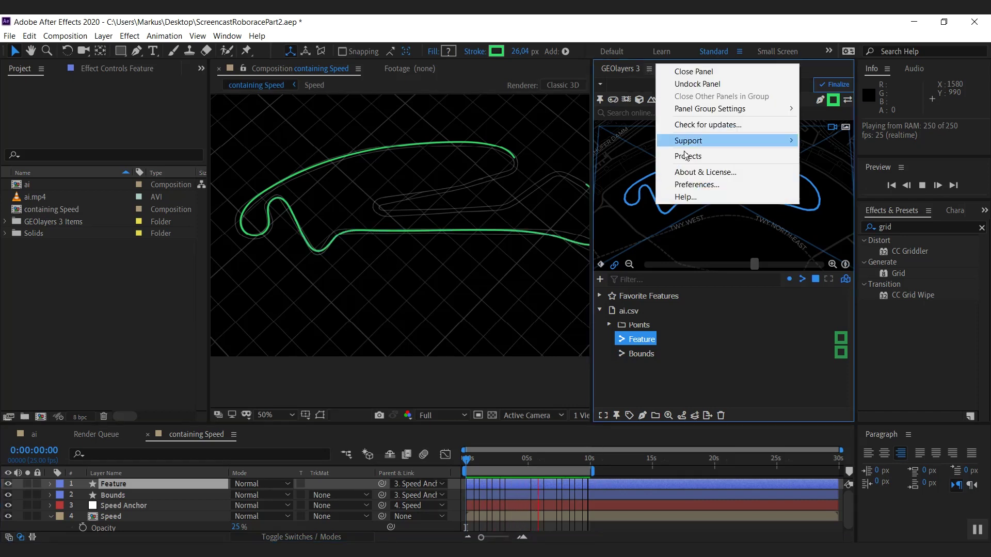
click(697, 185)
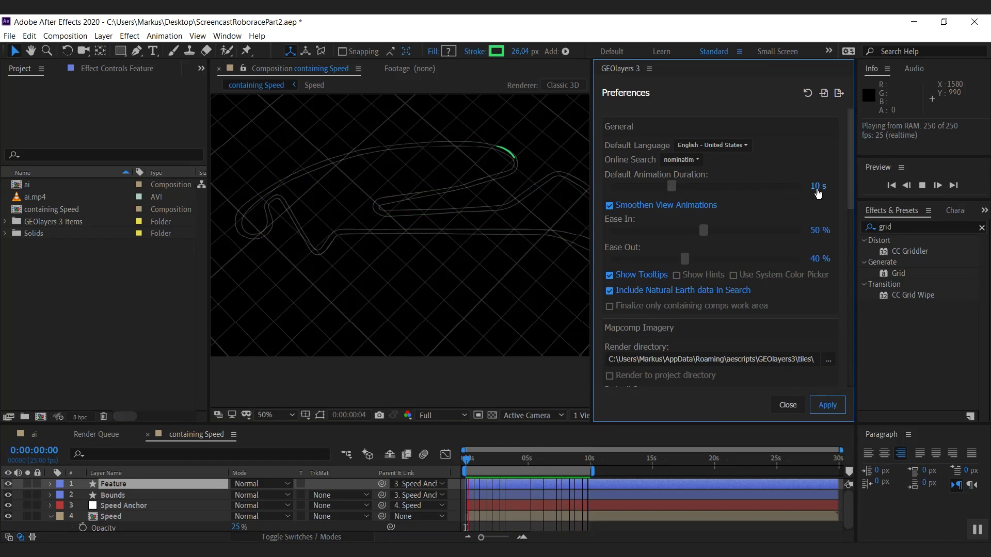
click(788, 405)
key(u)
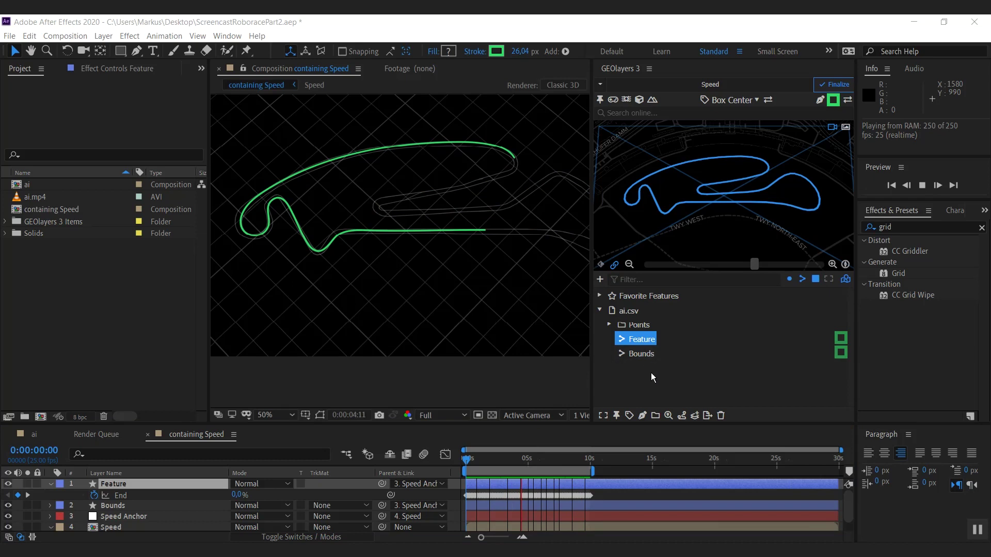
- Select Points, inspect its dots in an unlinked map preview, then open its Feature Properties
click(639, 325)
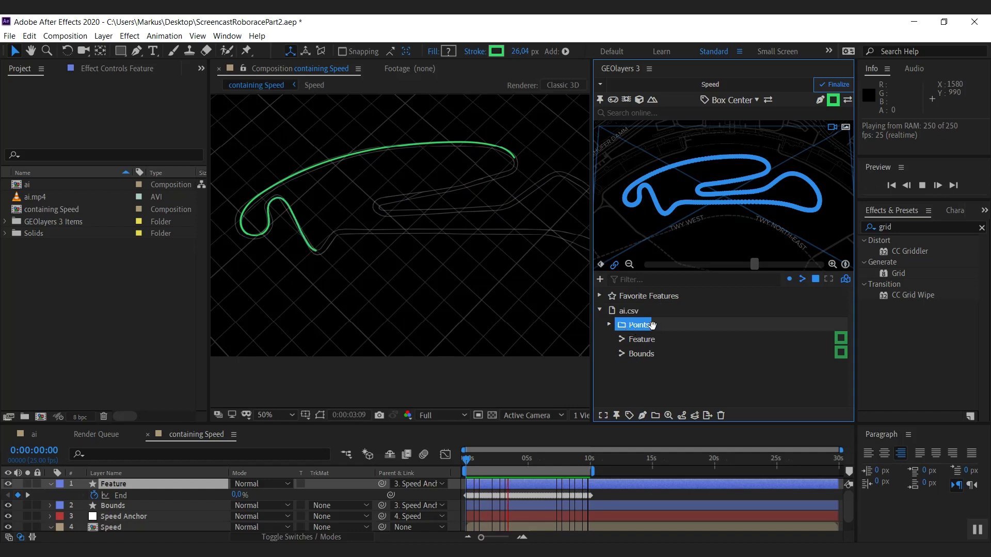
click(614, 265)
scroll(735, 247, up, 4)
drag(737, 221, 648, 251)
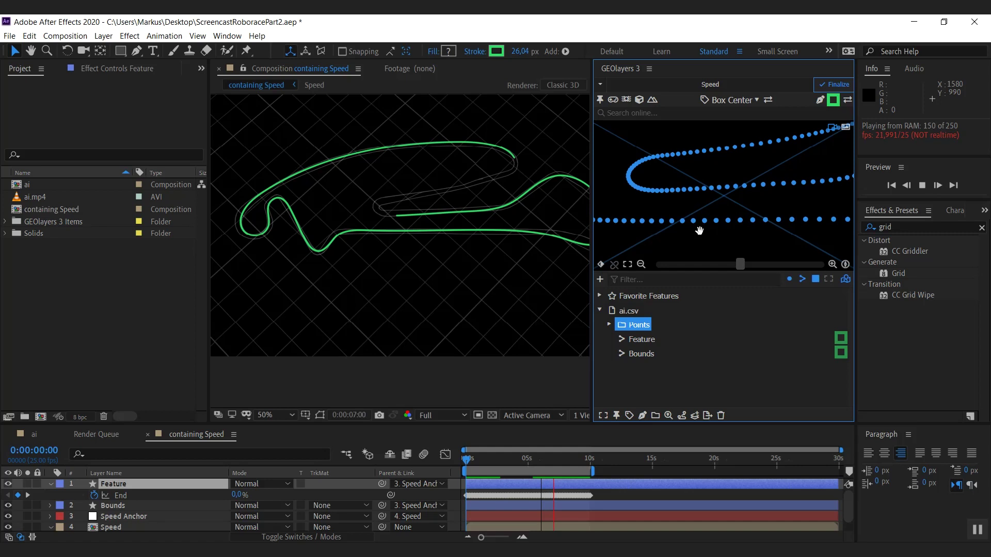
click(641, 264)
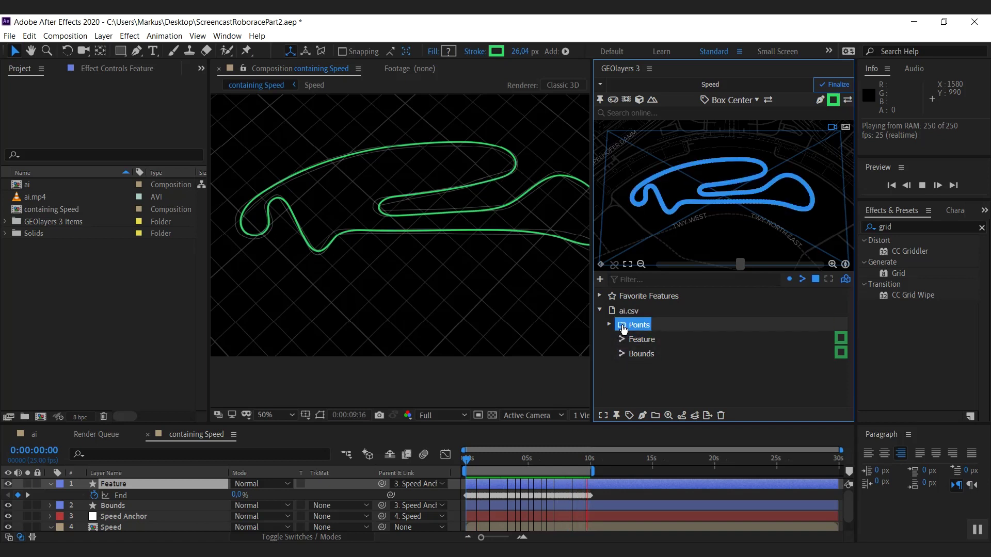
click(669, 416)
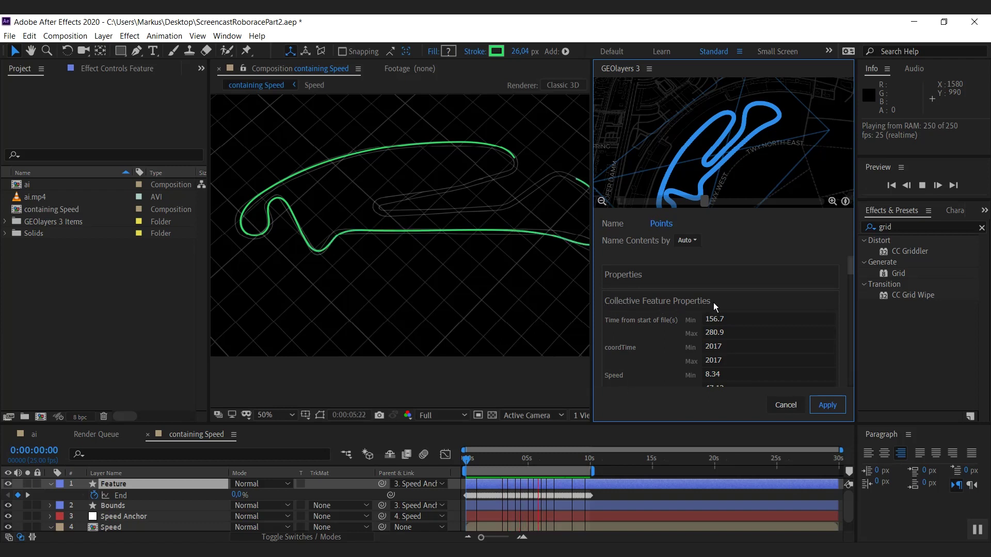
- Read the Points Speed range: minimum 8.34, maximum 47.12
scroll(850, 268, down, 3)
scroll(850, 270, down, 1)
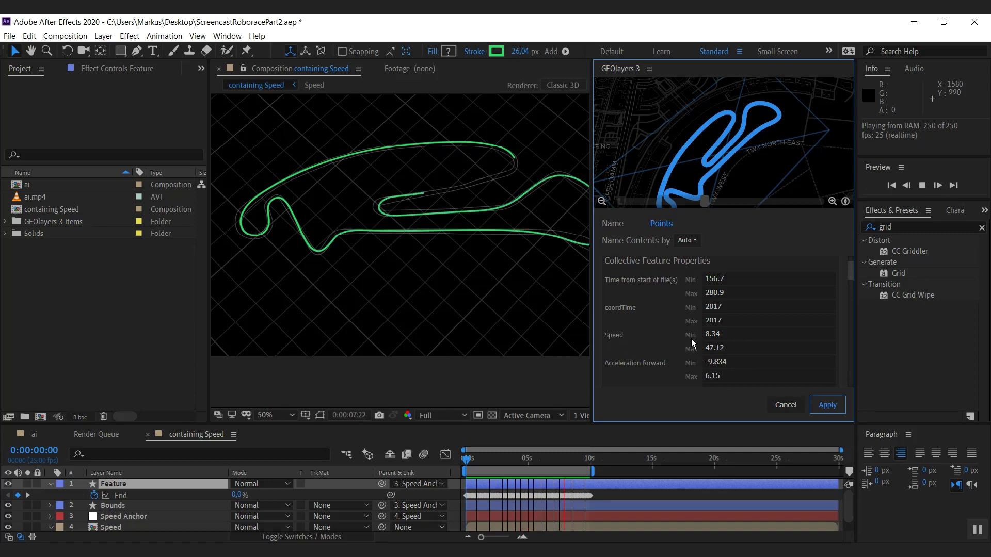
click(725, 348)
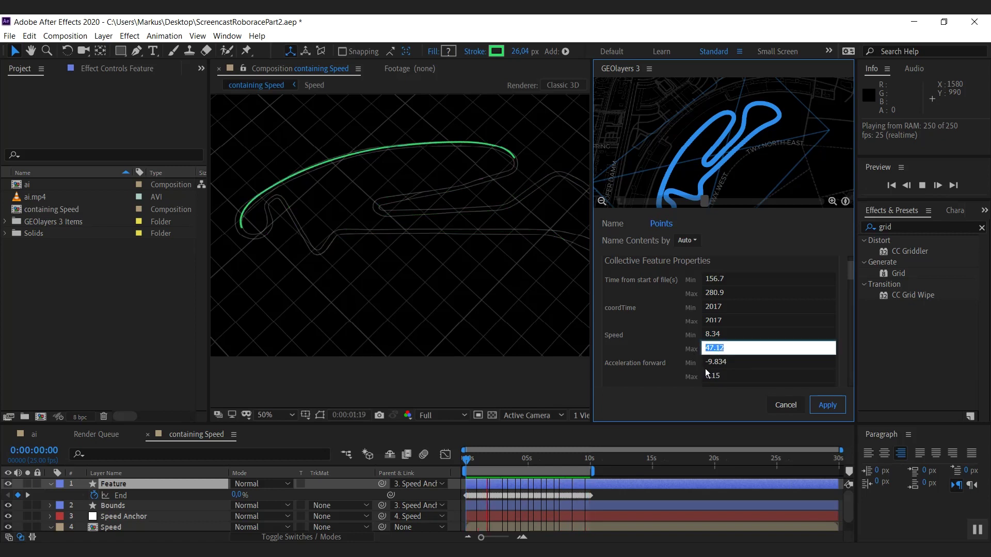
key(shift+Tab)
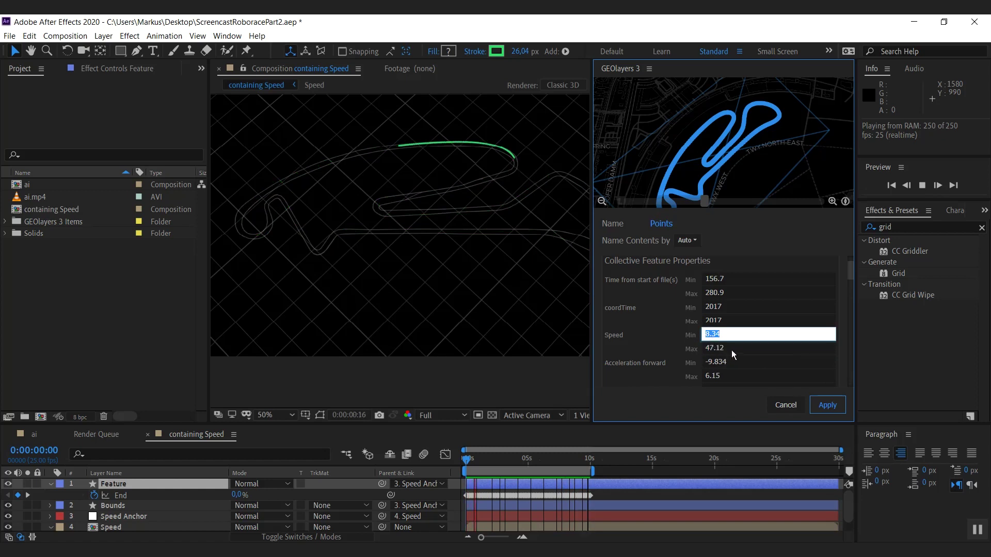
key(Tab)
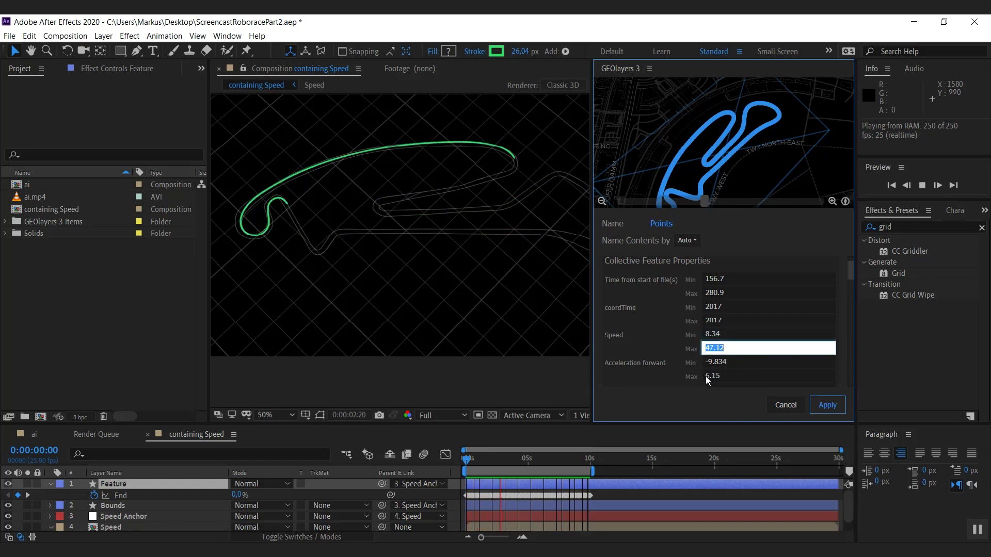
- Close the Points properties, duplicate the Car style and name the copy Speed
click(793, 408)
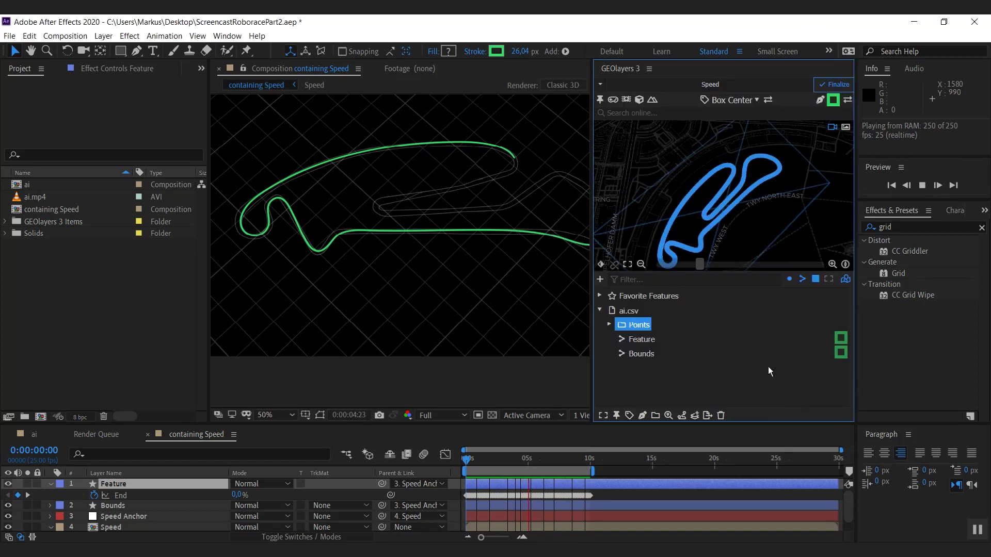
click(829, 99)
click(744, 200)
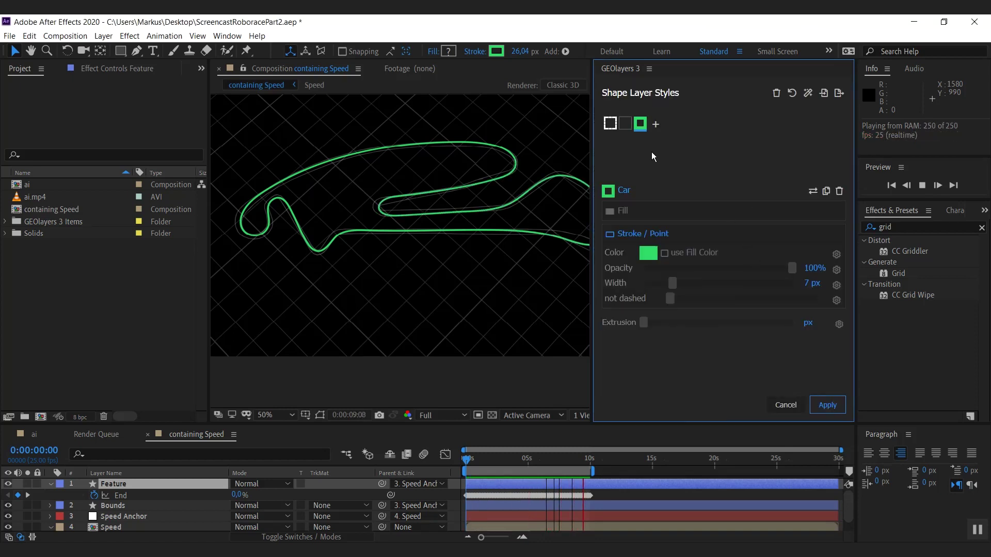
click(826, 191)
double_click(650, 191)
text(Speed)
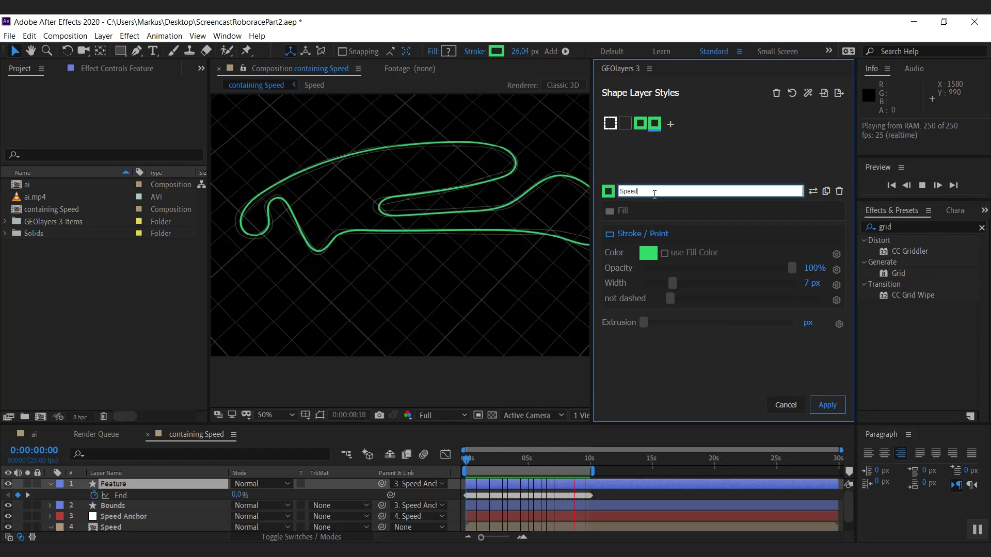
- Give the Speed style a 20 px stroke and open its colour-by-property options
click(812, 282)
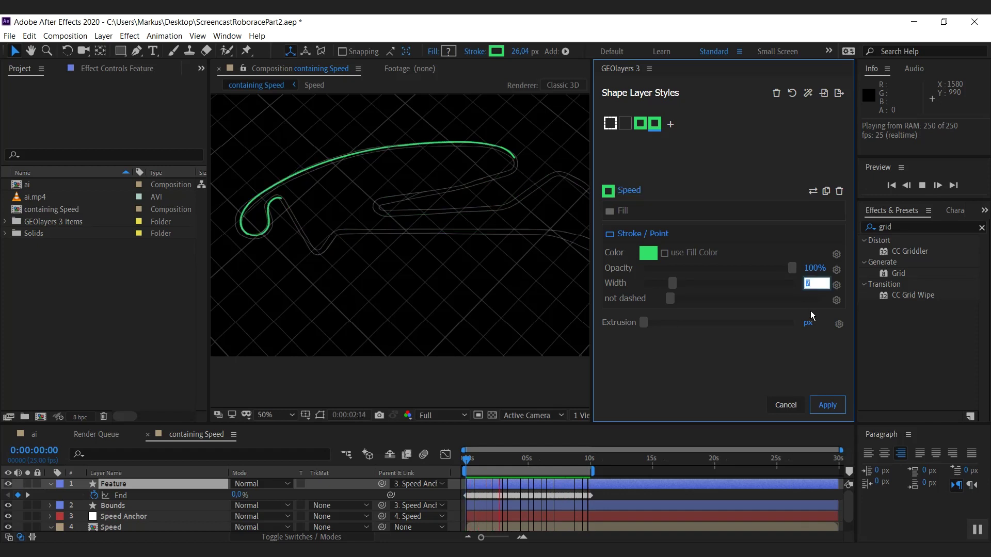
text(20)
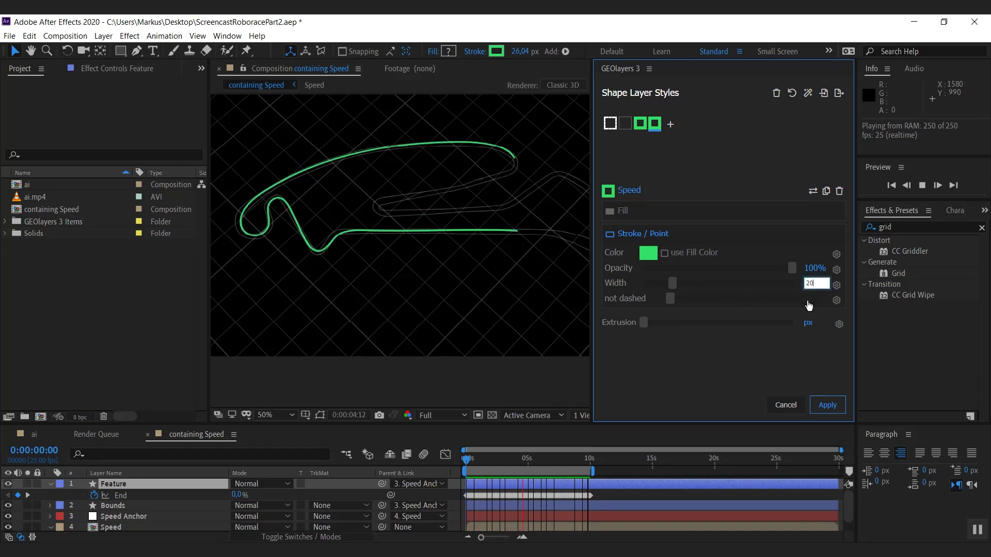
key(Return)
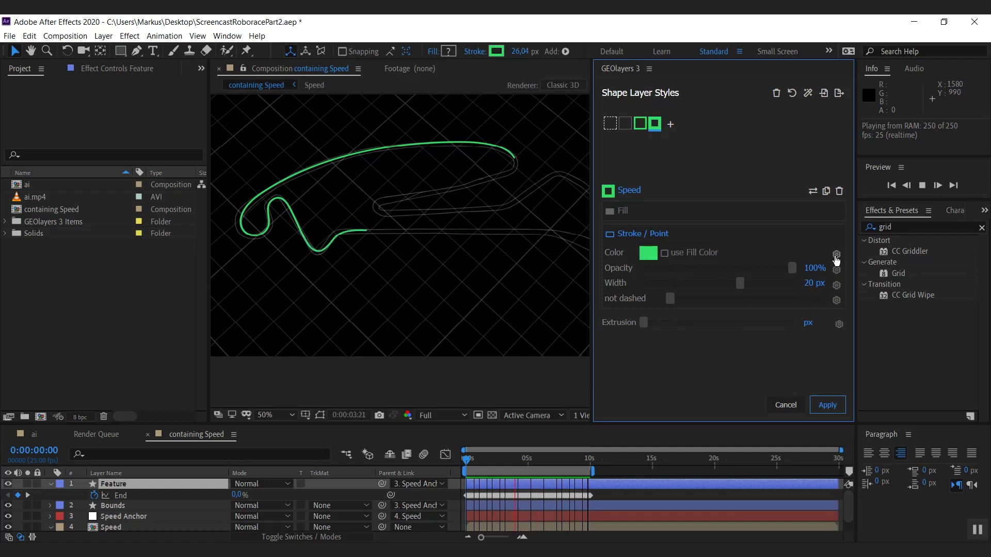
click(836, 256)
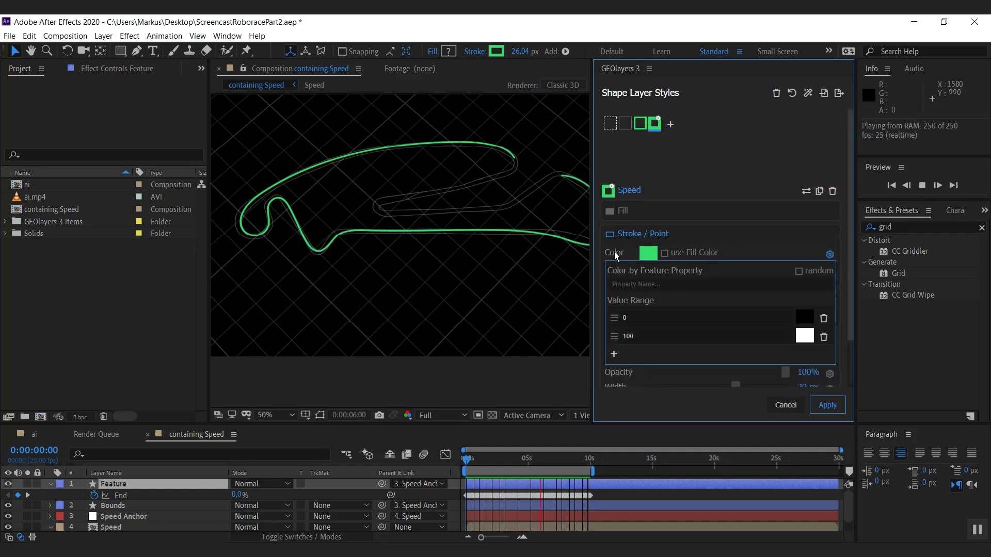
- Drive the stroke colour by the Speed property with value range stops 8 and 50
click(635, 283)
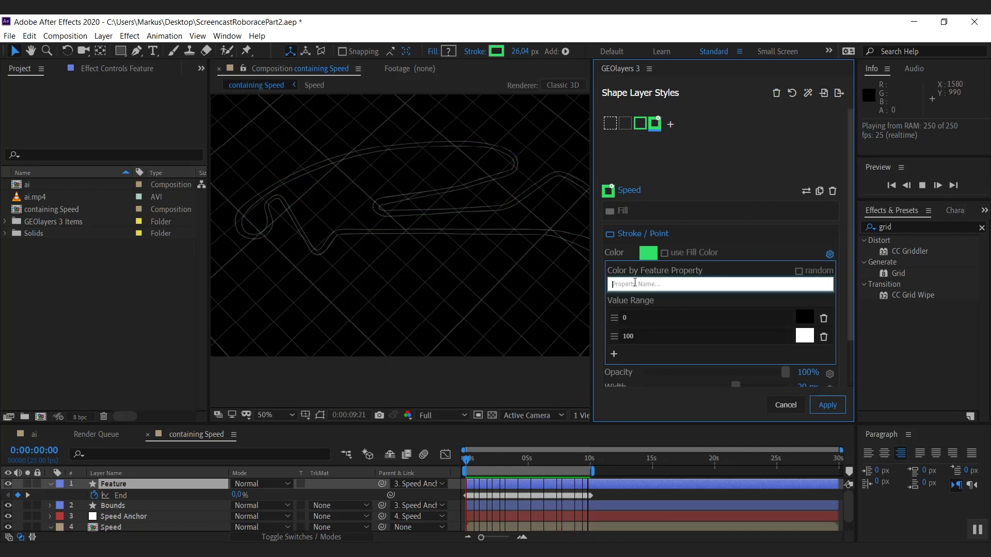
text(s)
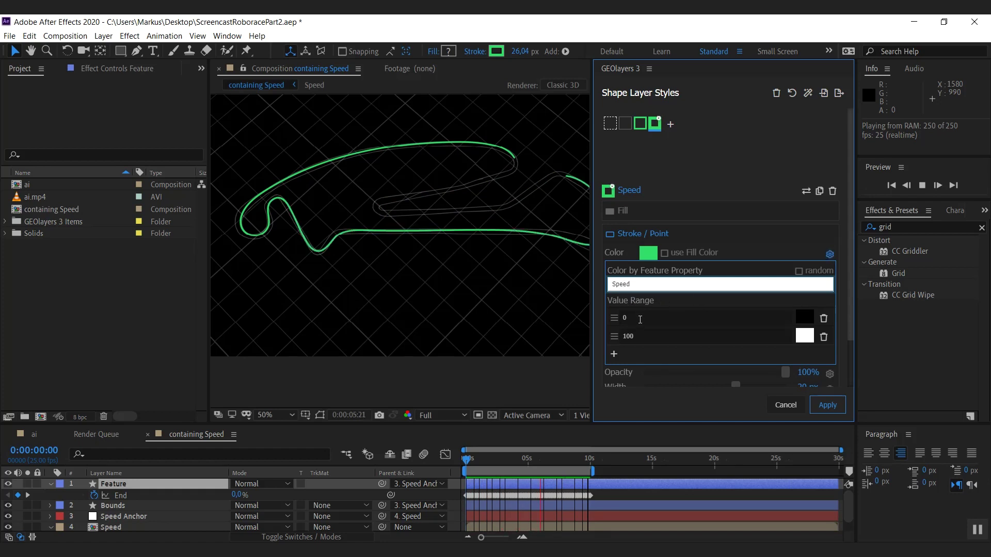
click(635, 316)
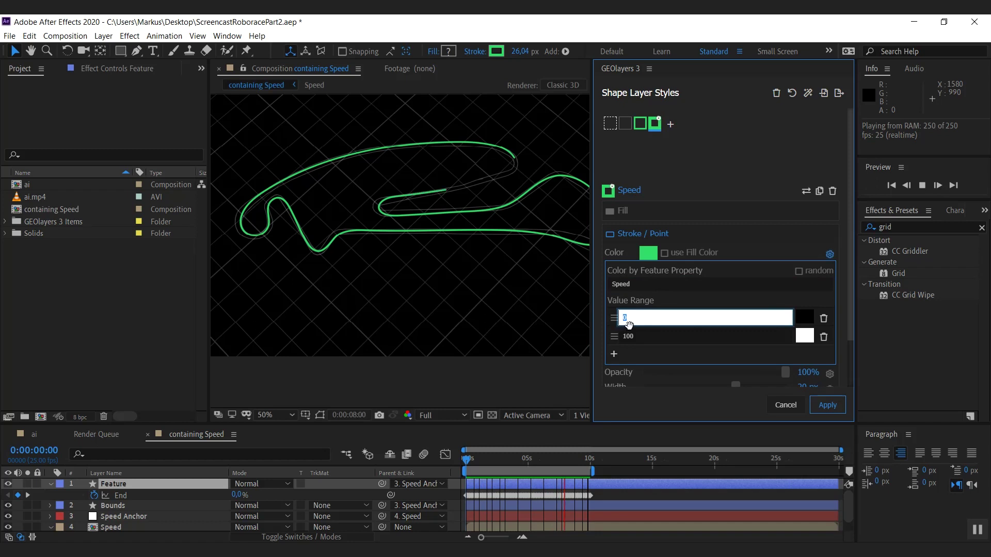
text(8)
click(643, 336)
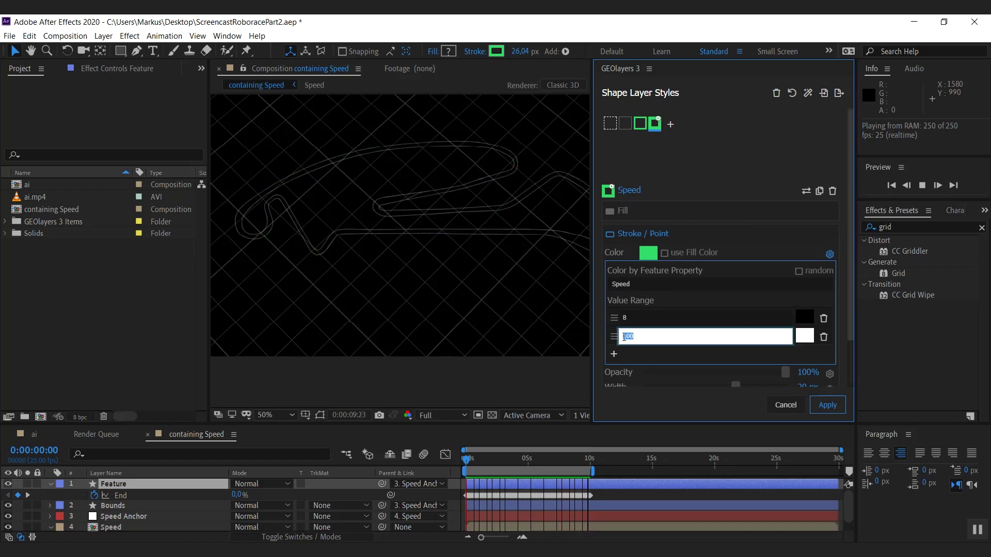
text(50)
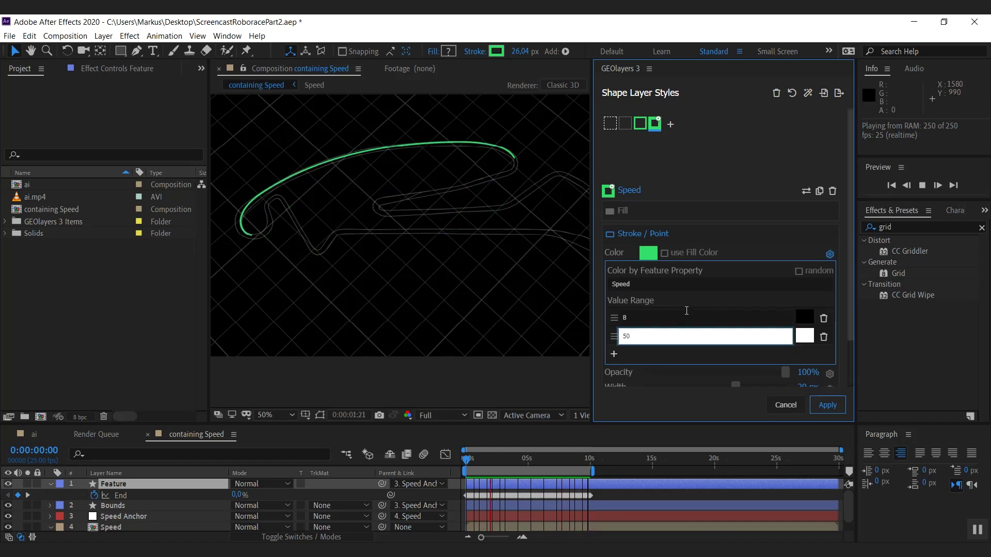
key(Return)
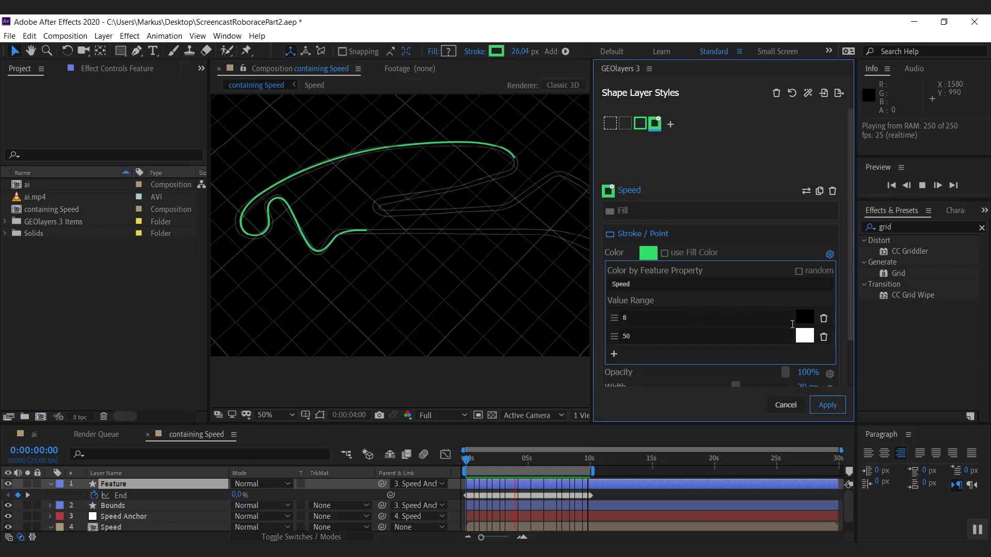
- Colour the 8 stop green and the 50 stop bright pink
click(803, 321)
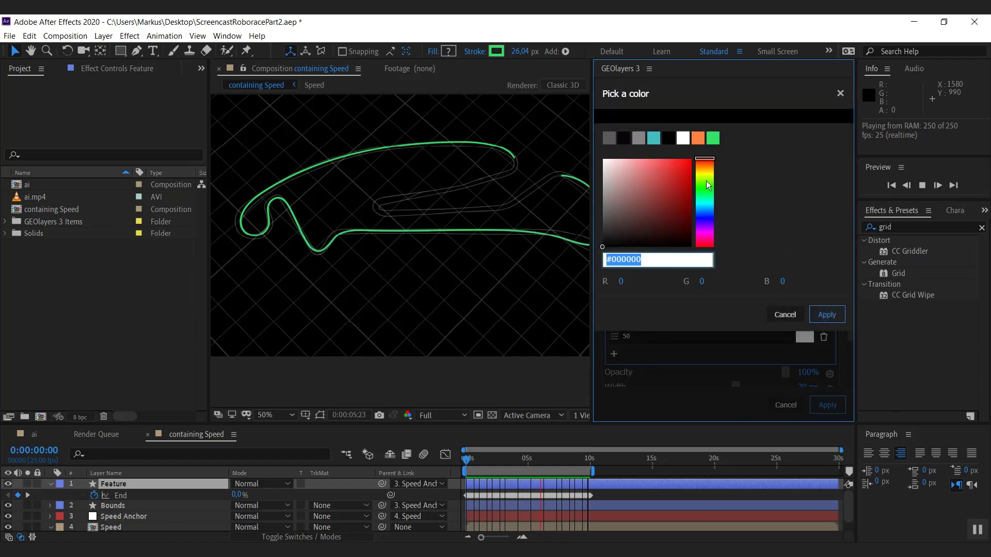
click(713, 137)
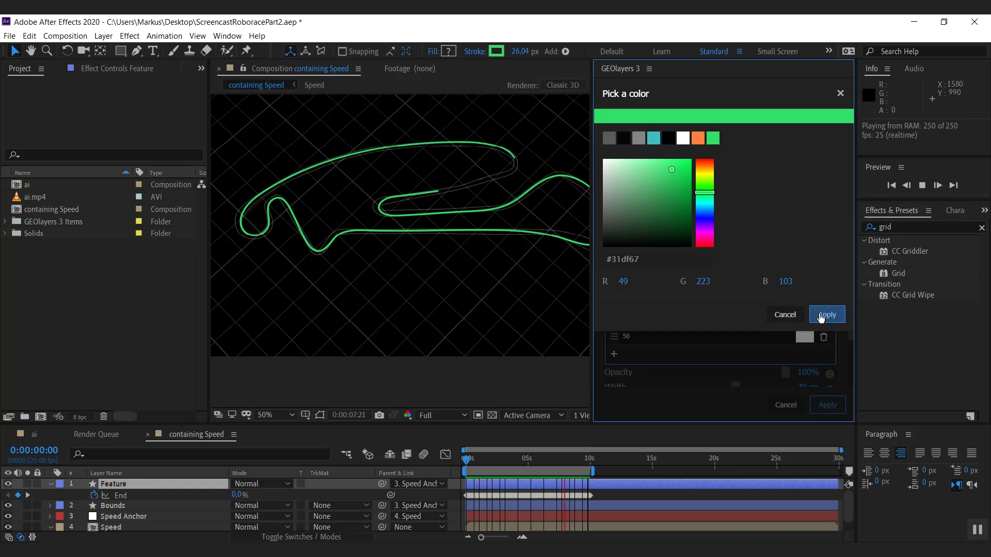
click(827, 315)
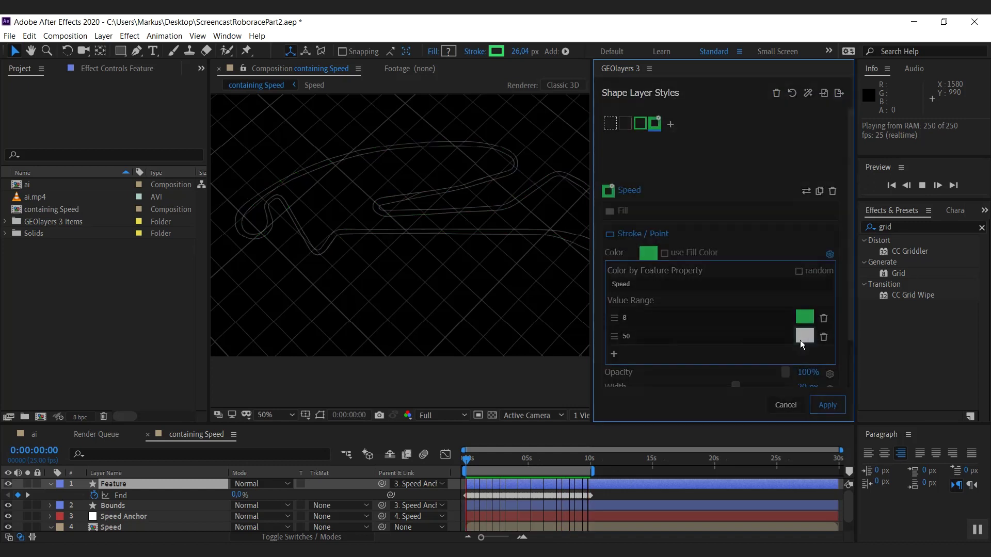
click(804, 340)
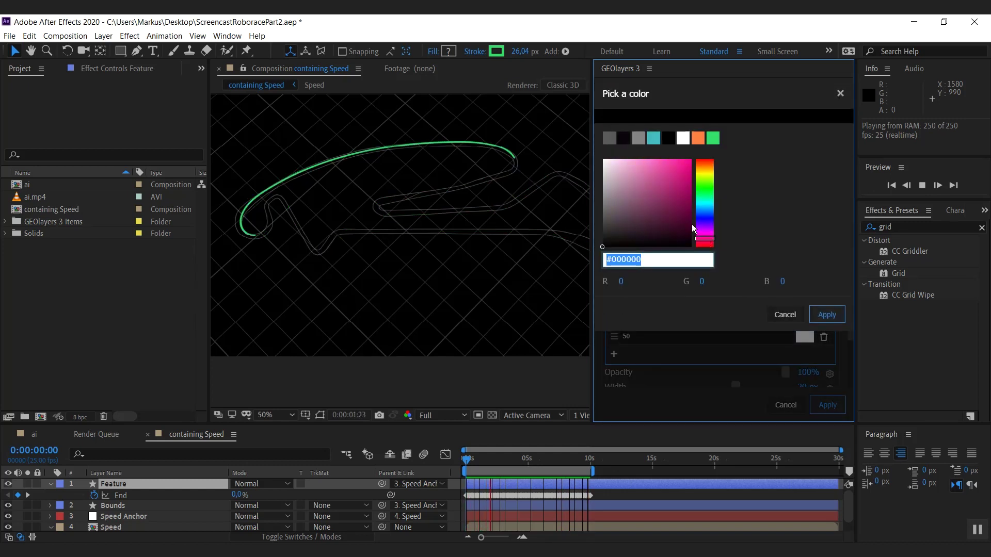
click(691, 158)
click(827, 314)
- Add a 25 stop between 8 and 50 and colour it orange
click(614, 354)
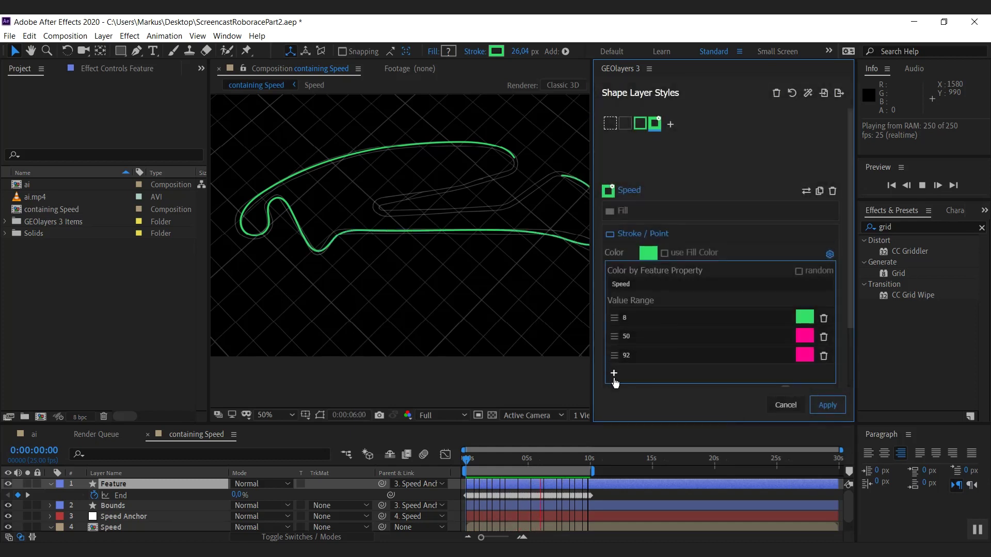
click(627, 362)
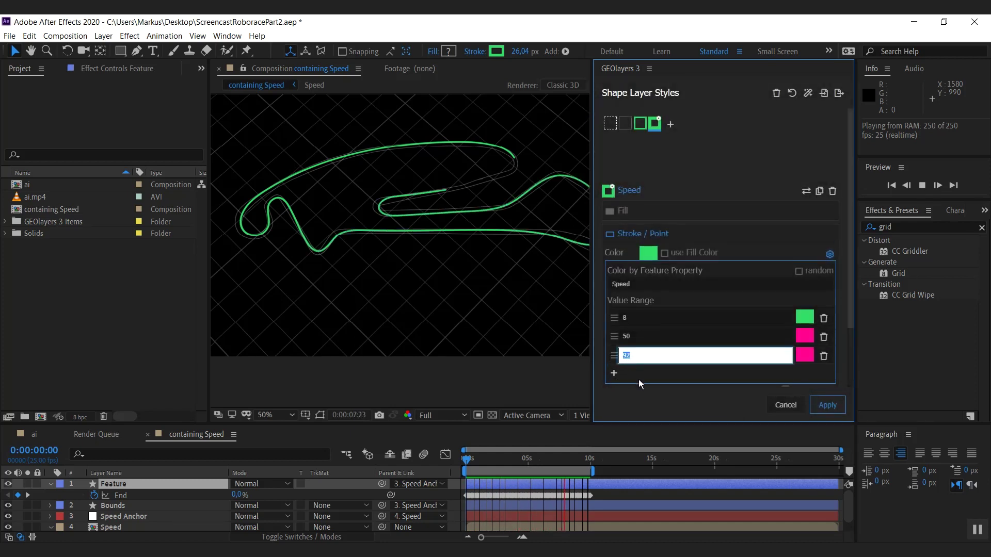
text(25)
key(Return)
drag(612, 356, 788, 345)
click(805, 336)
drag(708, 182, 707, 172)
click(826, 314)
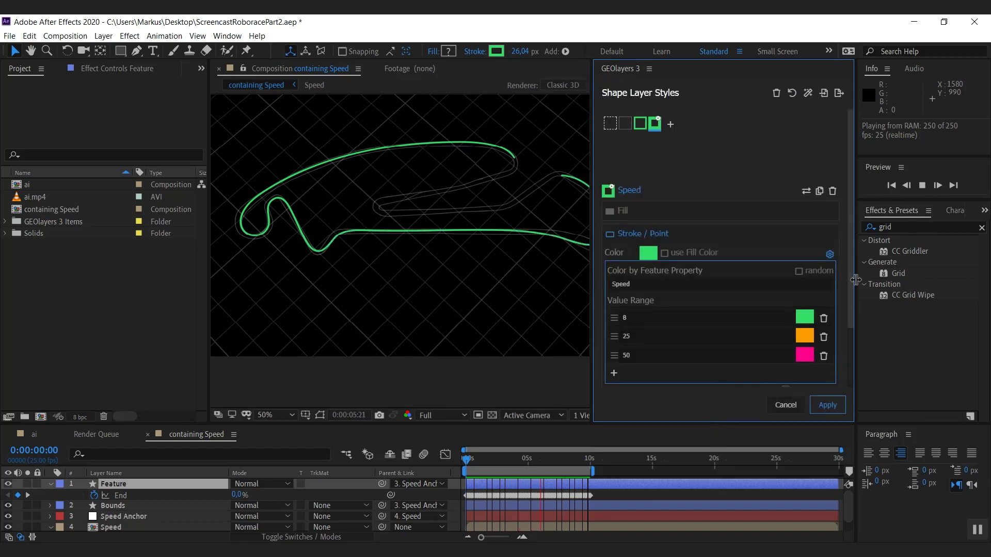
scroll(835, 261, down, 1)
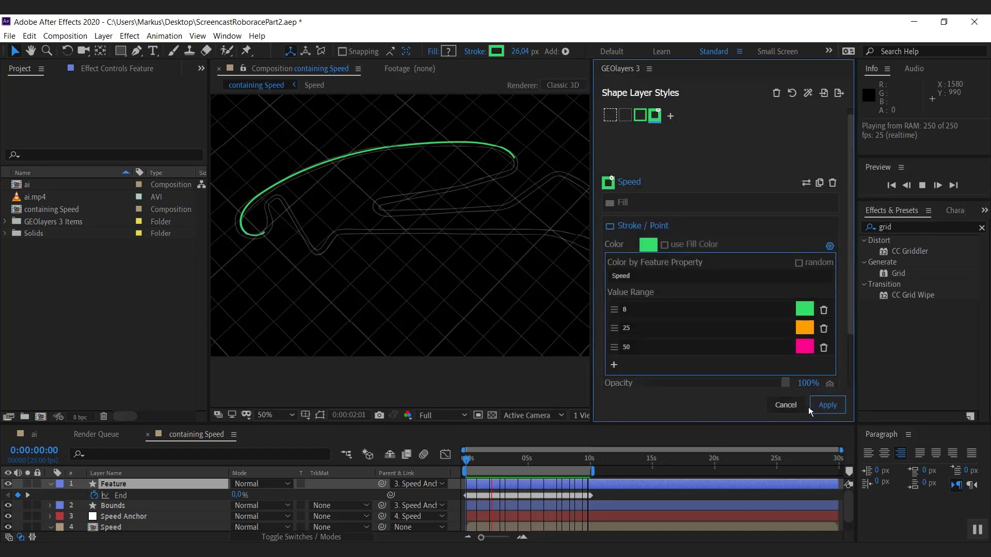
- Save the Speed style, select the whole Points folder and start Draw Features
click(826, 405)
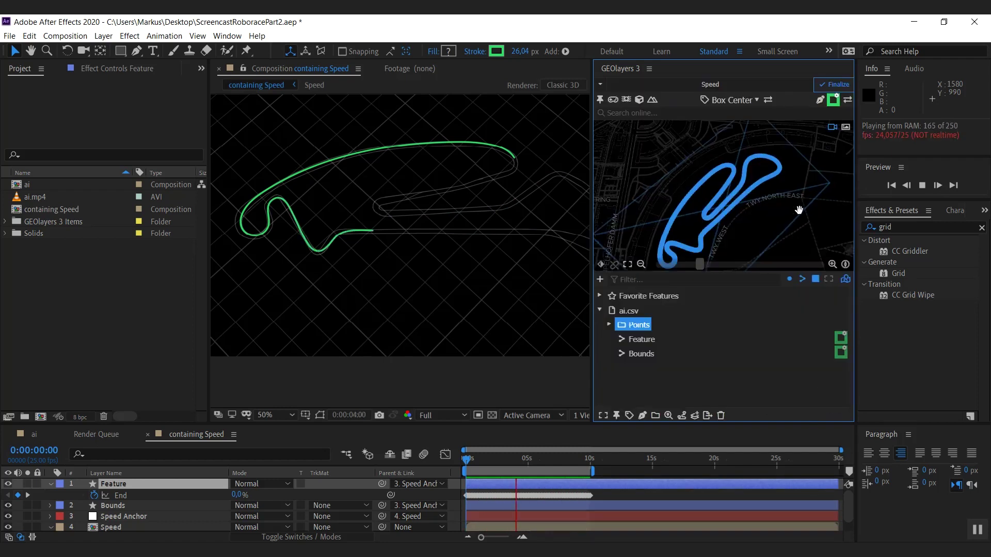
click(609, 325)
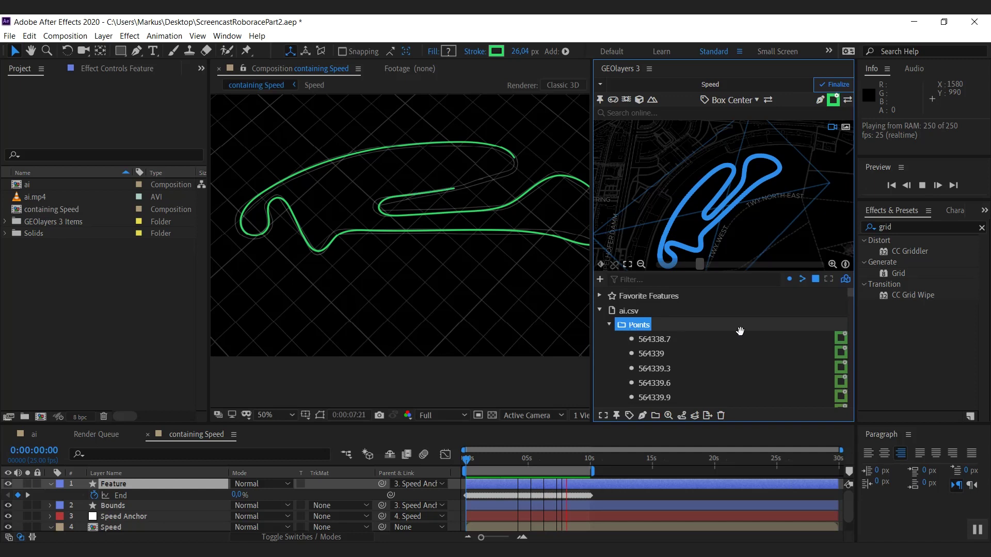
drag(852, 301, 851, 405)
click(638, 325)
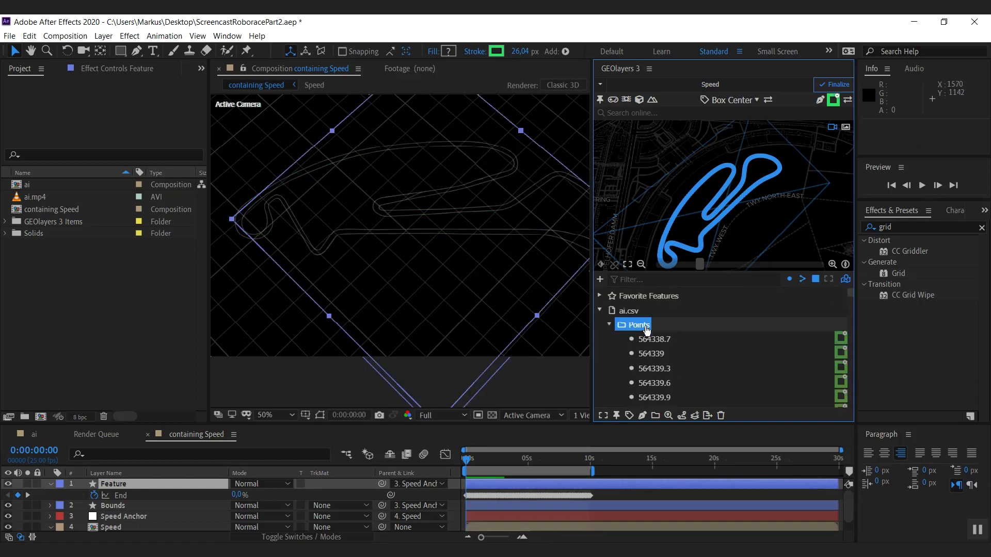
click(642, 415)
- Draw all 415 points, then enter 120 as the new points layer's stroke width
click(689, 382)
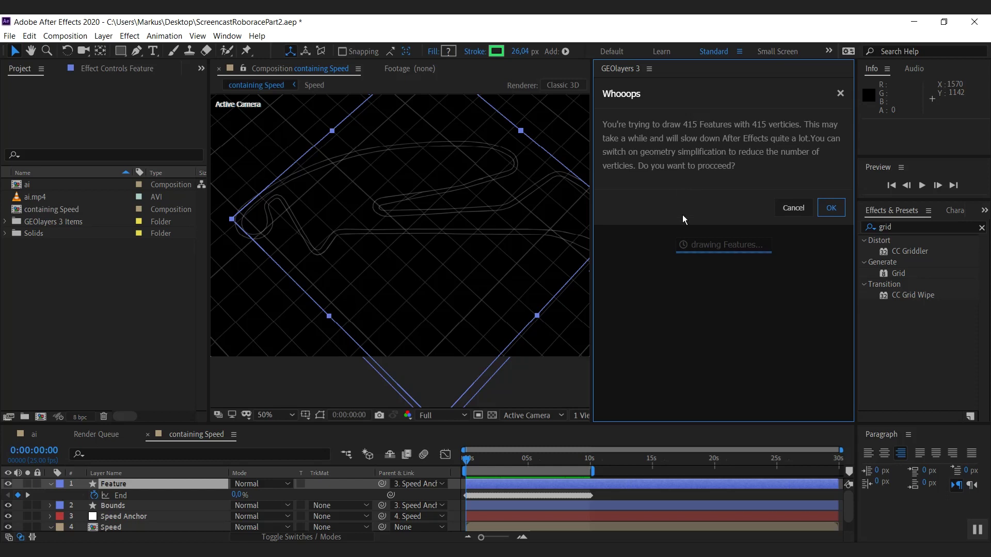
click(837, 211)
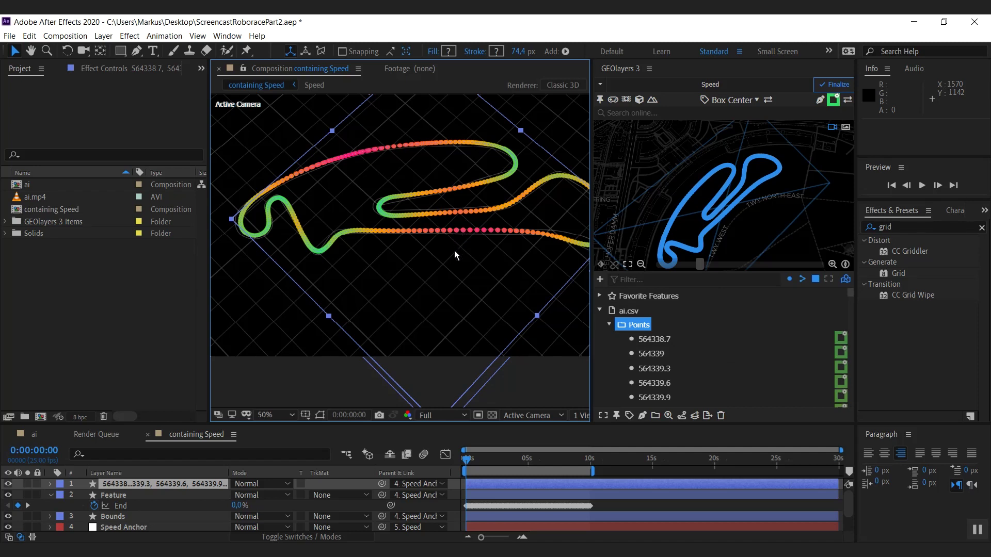
click(192, 485)
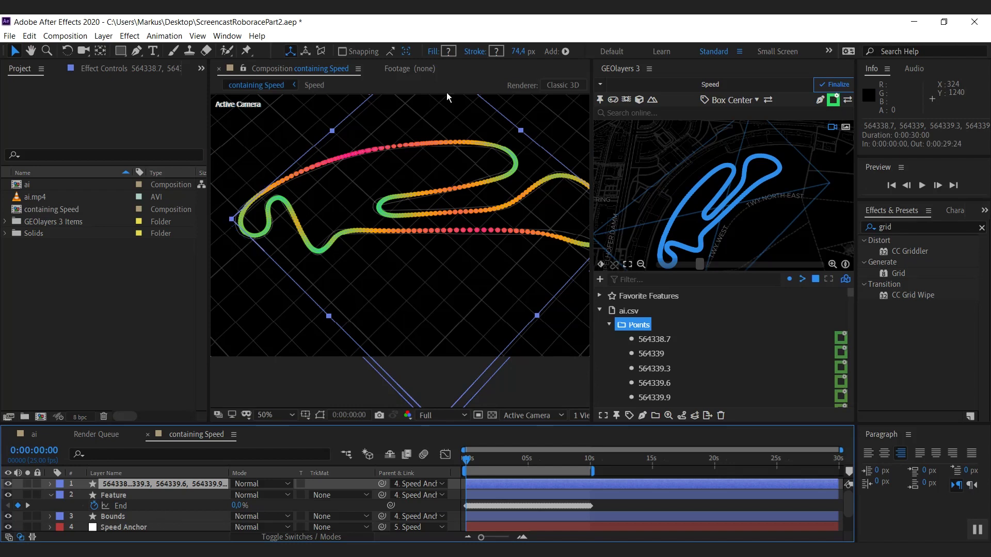
click(518, 53)
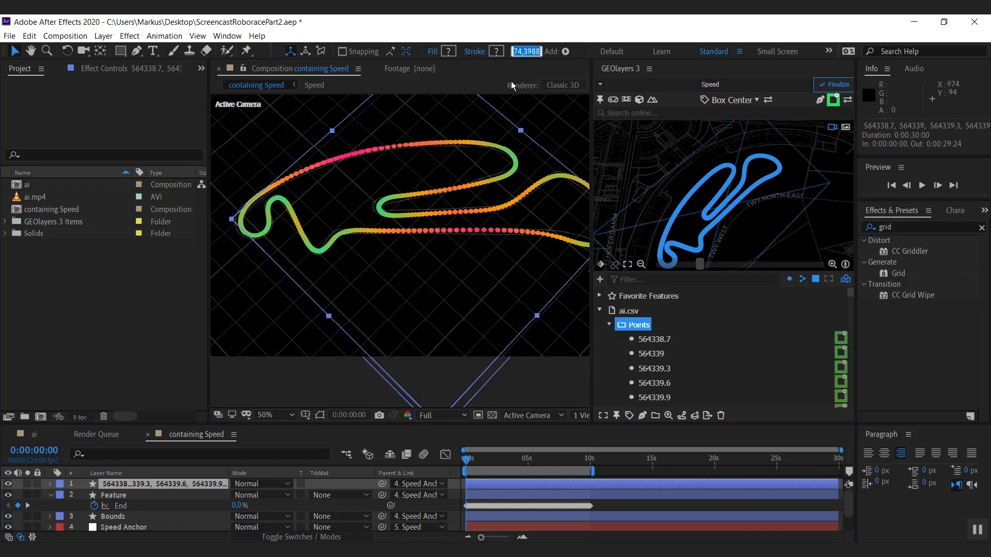
text(12)
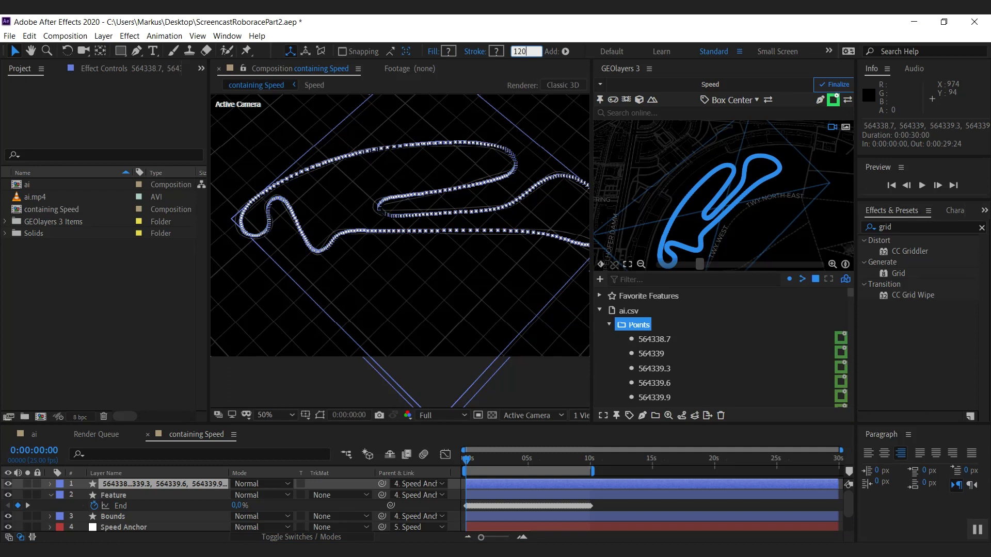
text(0)
- Place the 120-px points layer below Feature with Alpha Matte 'Feature', and preview the reveal
click(66, 512)
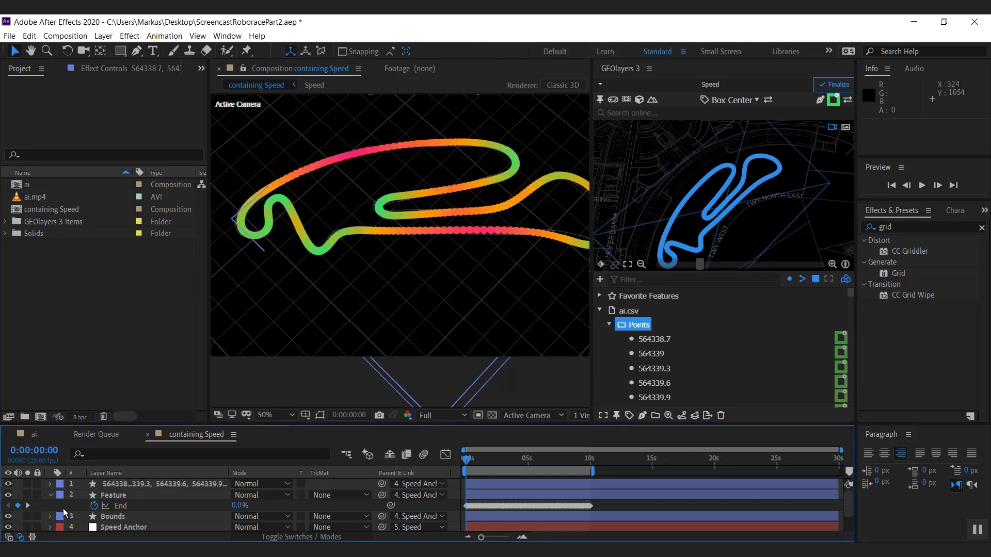
click(121, 486)
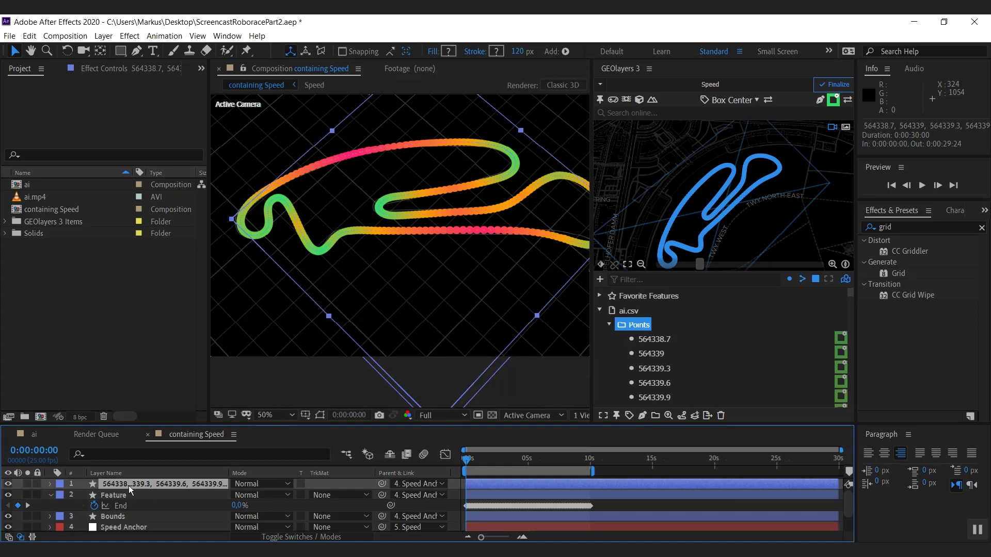
drag(128, 486, 125, 508)
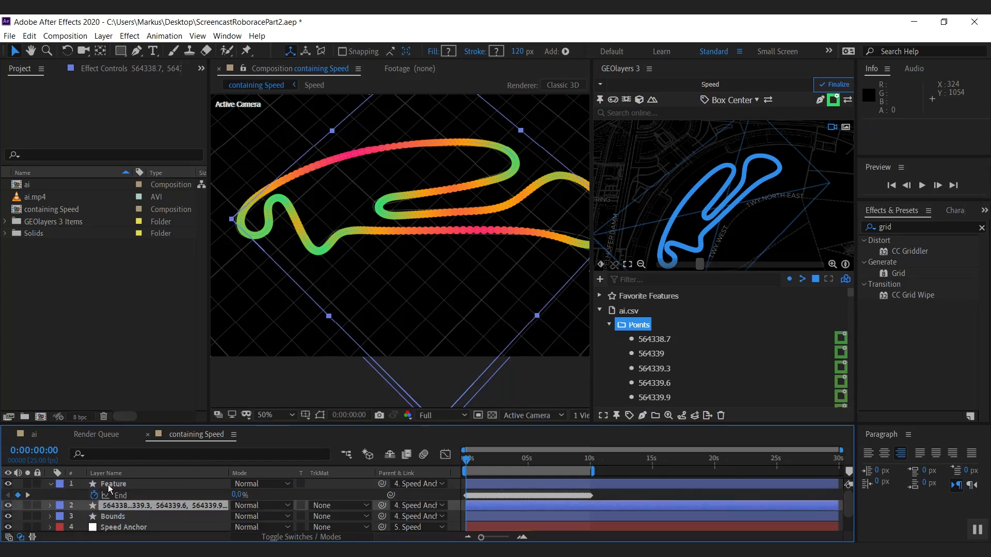
click(312, 507)
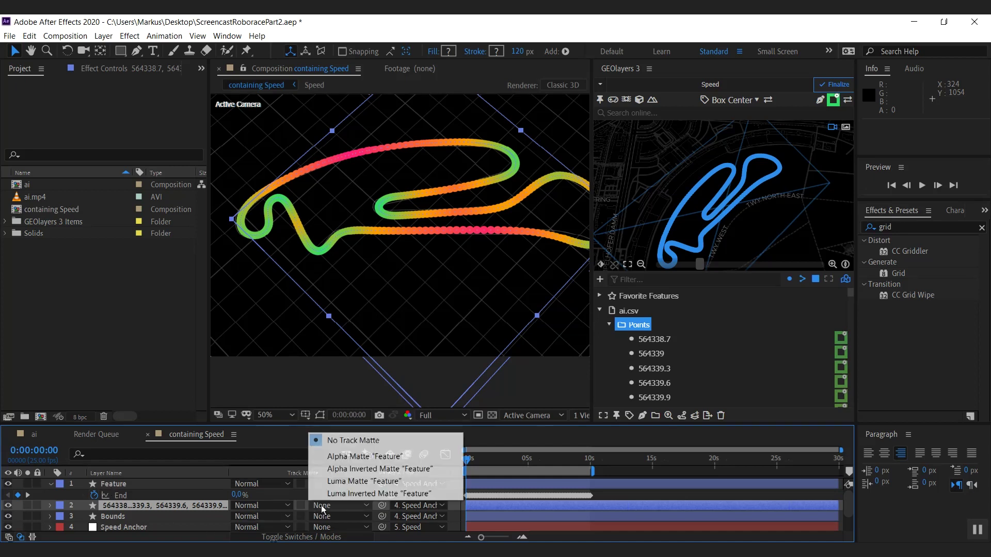
click(342, 457)
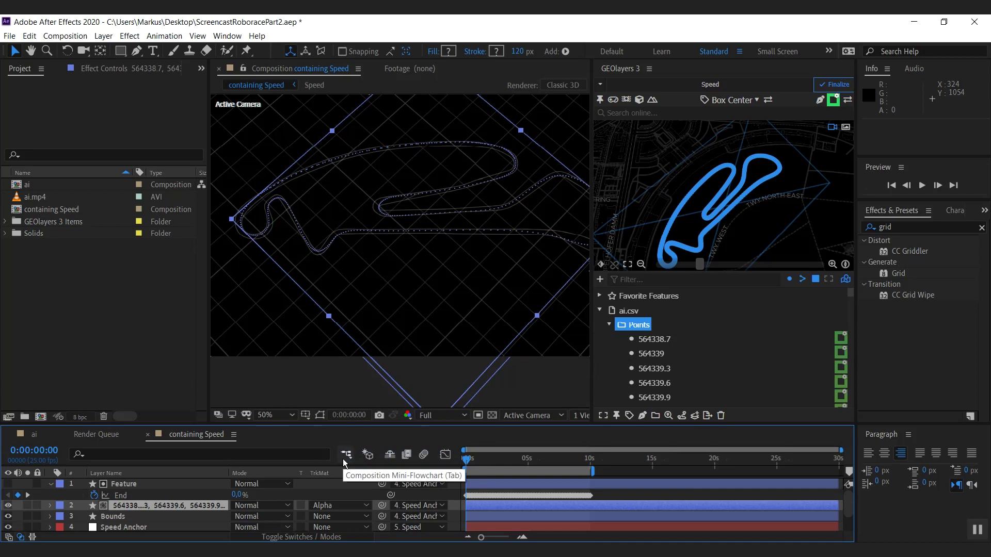
key(space)
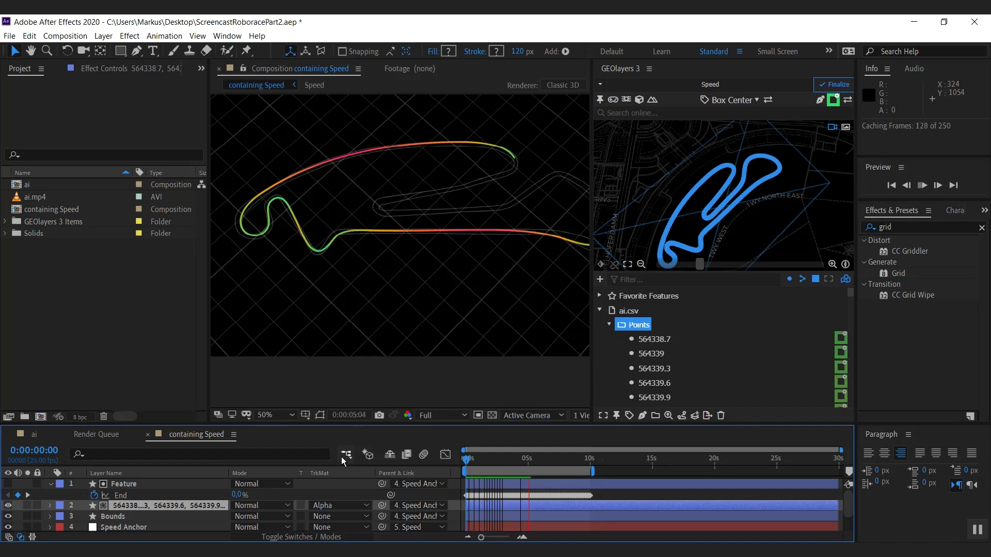
key(space)
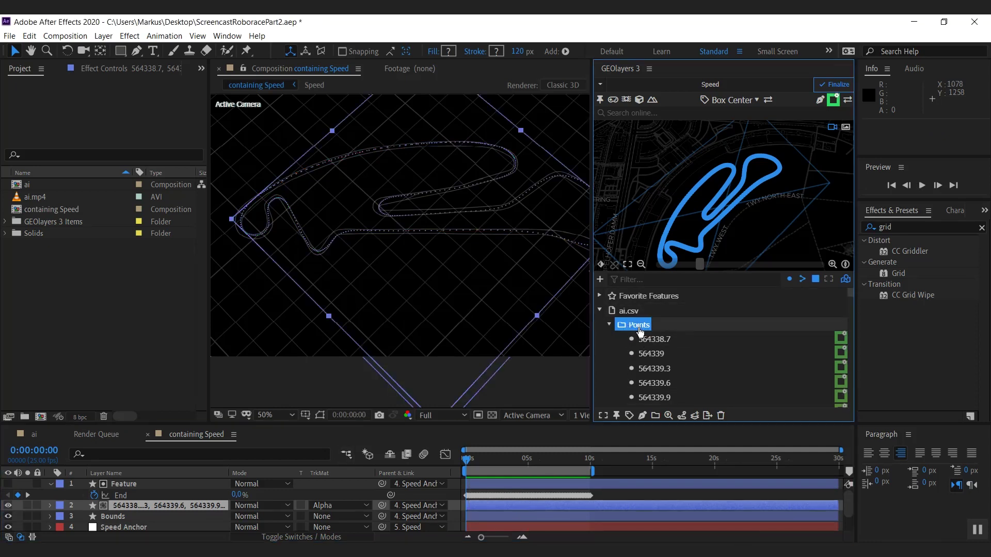
- Open the Points folder settings and scroll to Acceleration lateral (-8.554 to 6.997)
click(846, 279)
scroll(851, 265, down, 2)
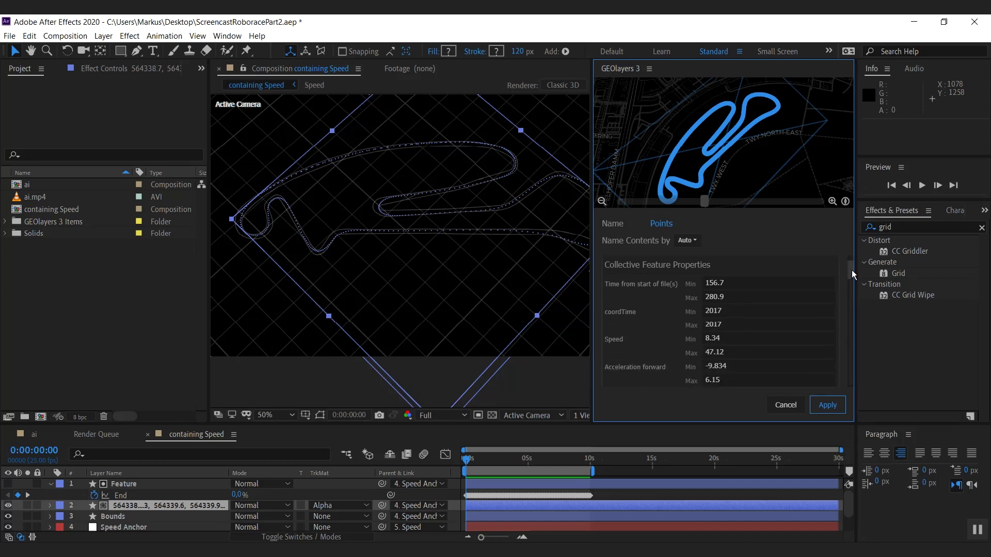
drag(851, 270, 850, 280)
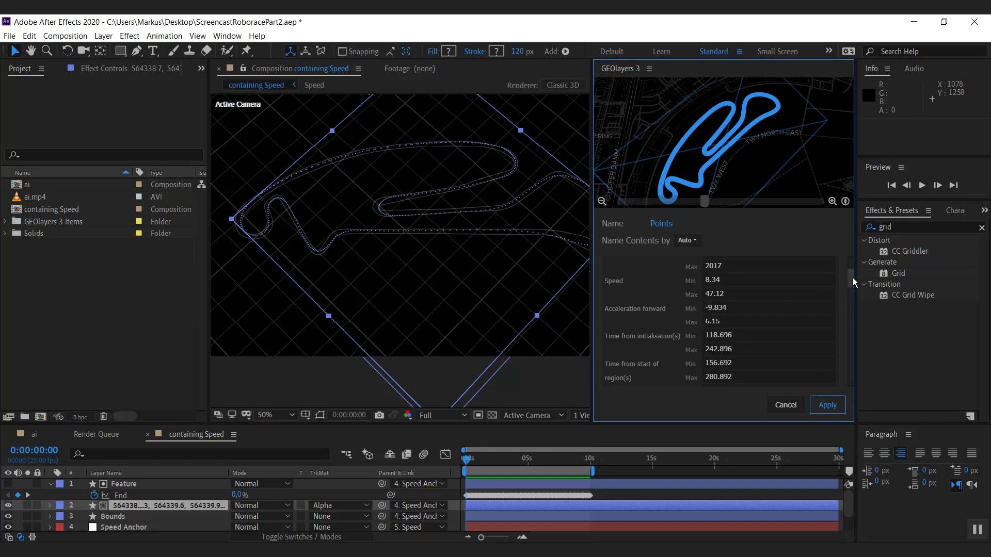
drag(852, 277, 855, 326)
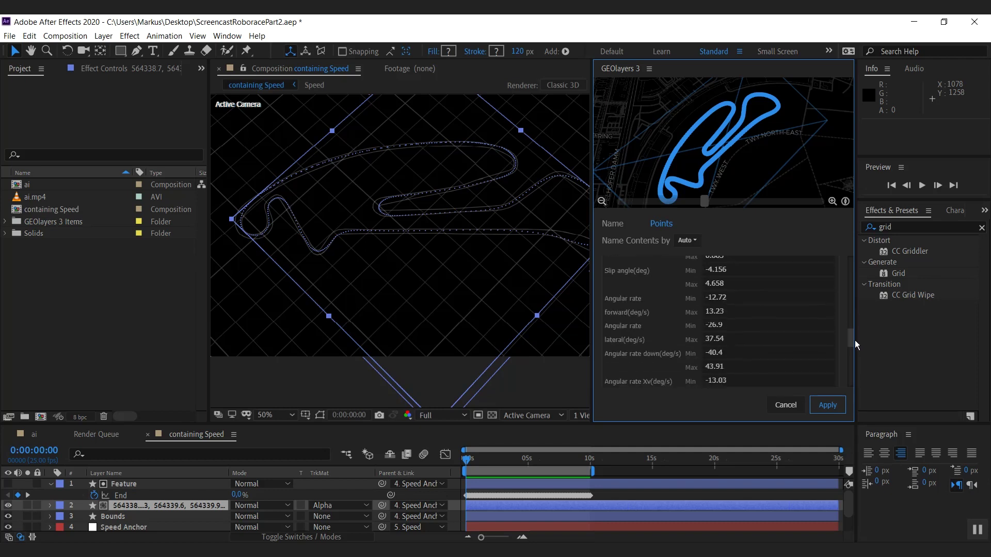
drag(855, 343, 856, 360)
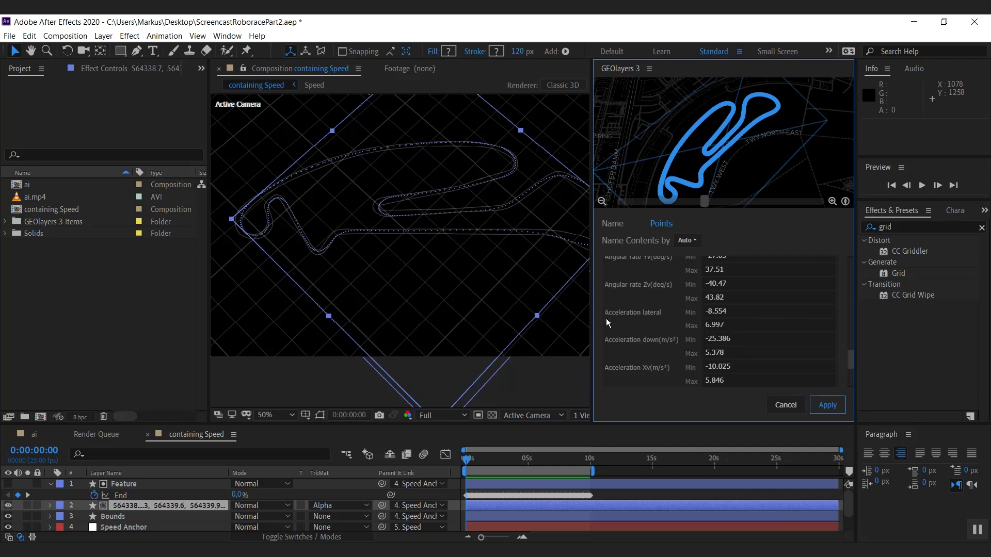
- Close the open dialog and duplicate the Speed style in the style editor
click(781, 404)
click(833, 100)
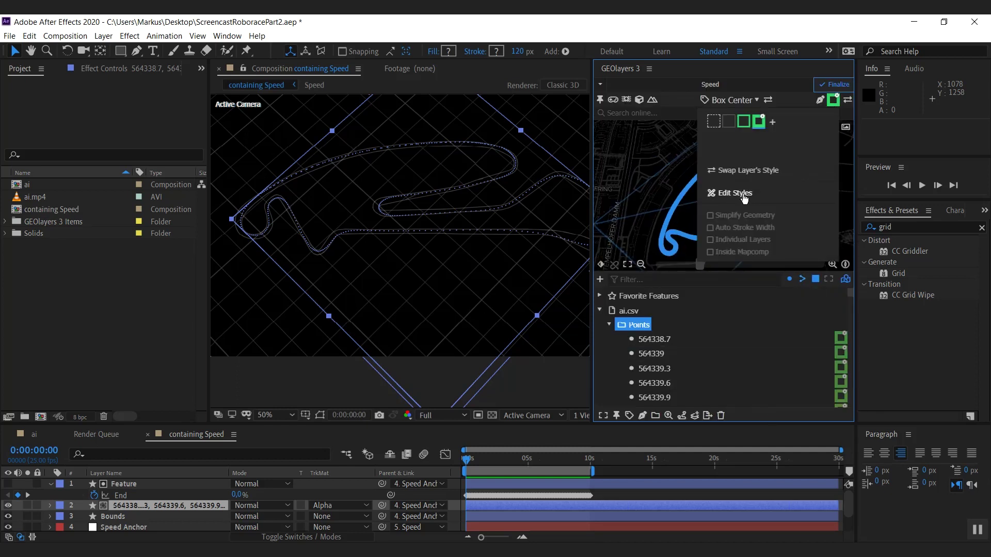
click(736, 193)
click(819, 182)
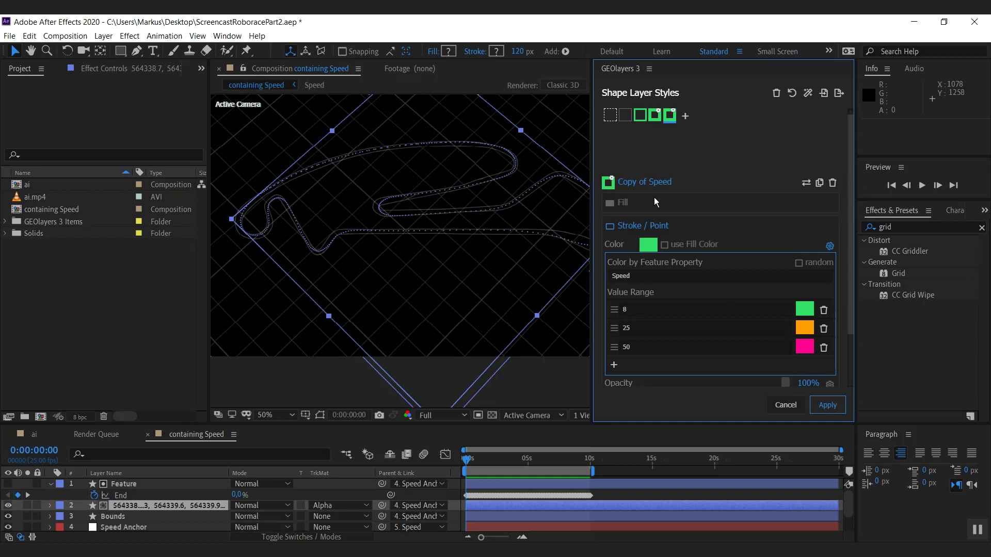
- Colour the copy by Acceleration lateral with range stops -9, 0 and 7
click(638, 276)
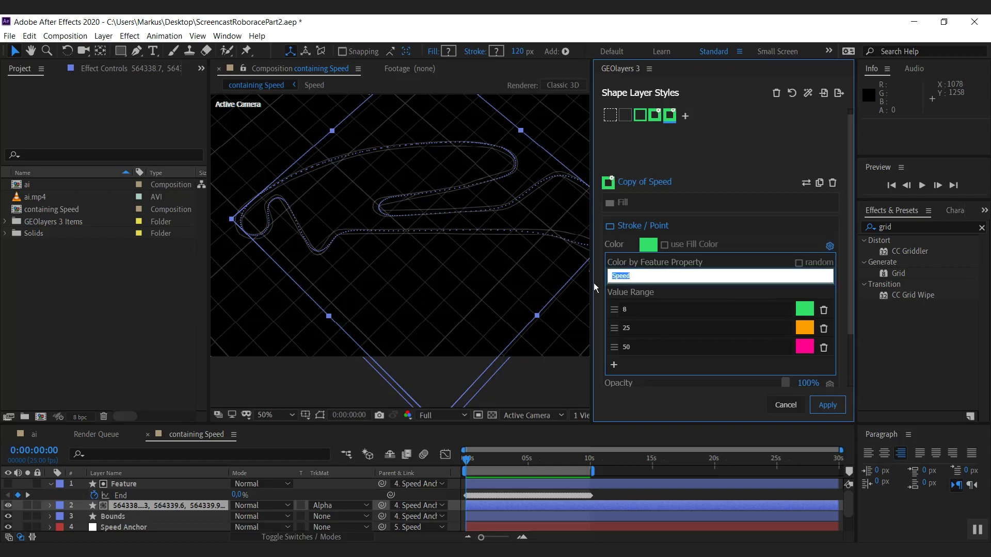
text(Acceleration lateral)
click(643, 312)
text(-9)
click(626, 347)
text(7)
click(640, 329)
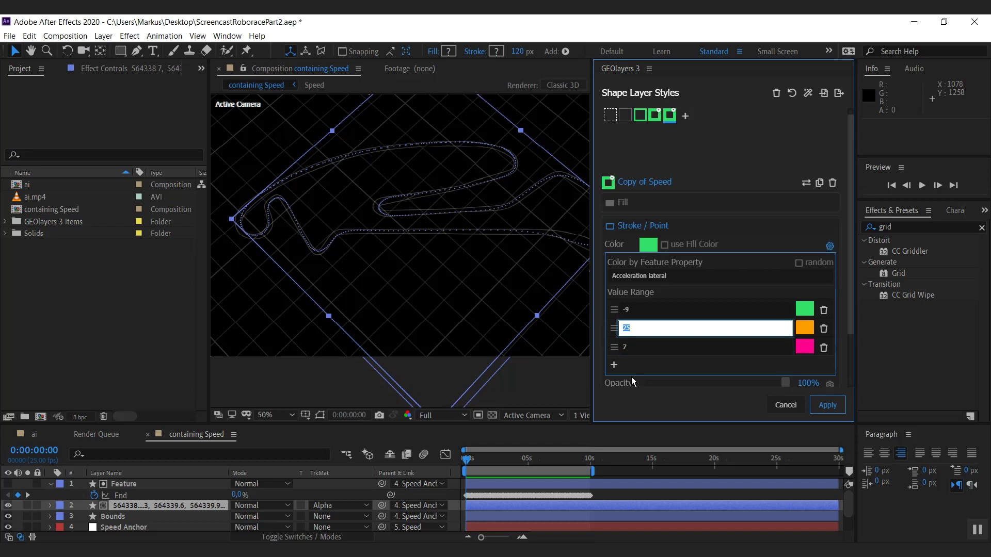
text(0)
click(804, 328)
- Make the 0 stop black and shift the -9 stop to cyan
click(625, 221)
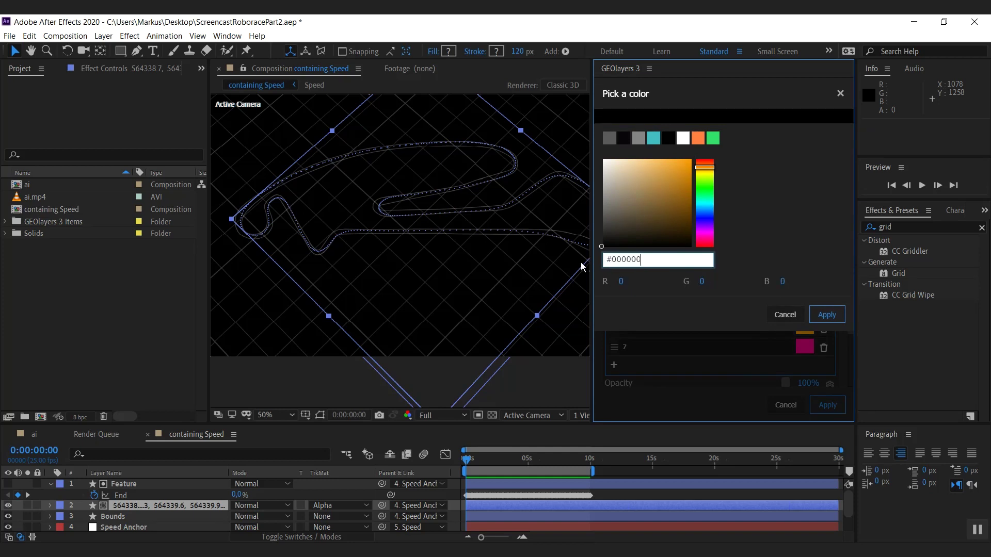
click(826, 314)
click(802, 311)
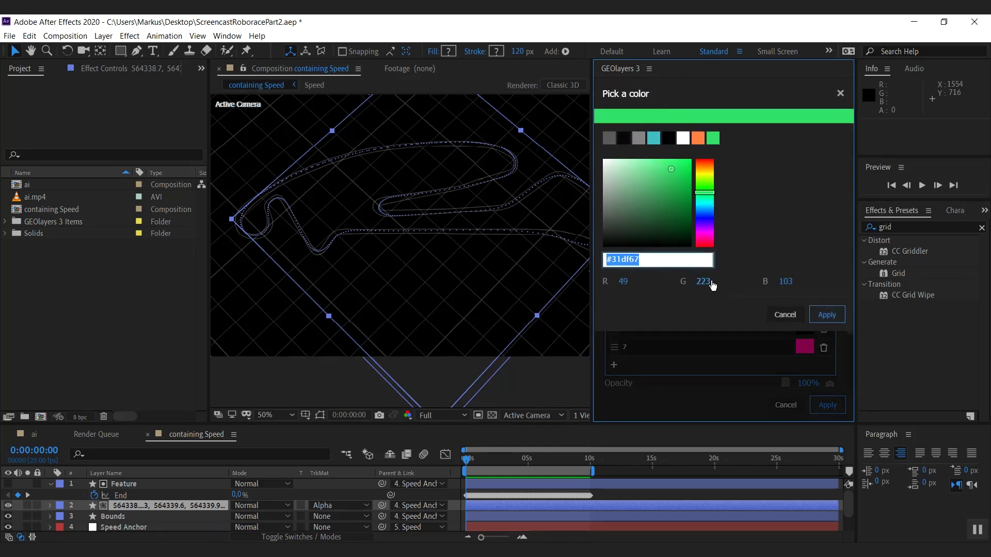
drag(706, 198, 706, 206)
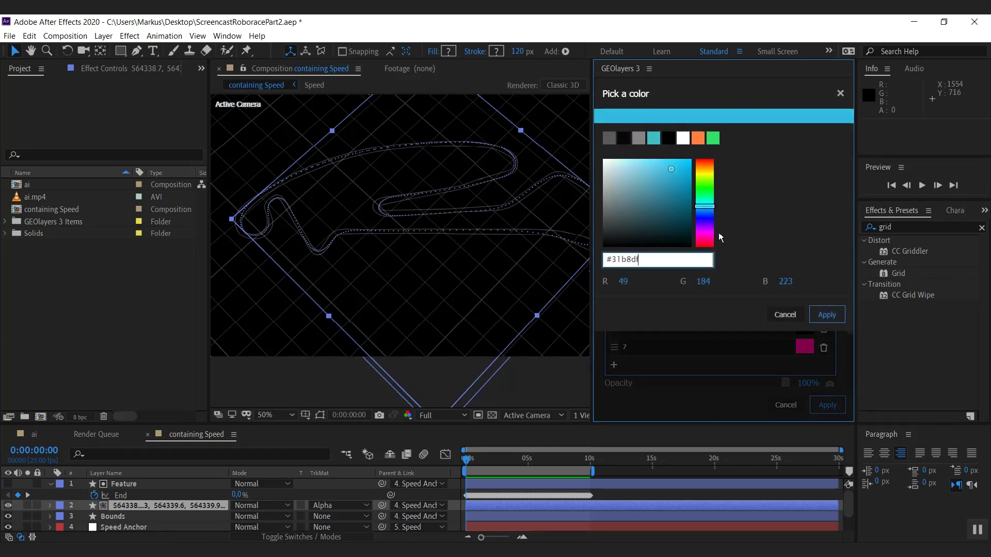
click(830, 316)
scroll(851, 275, down, 2)
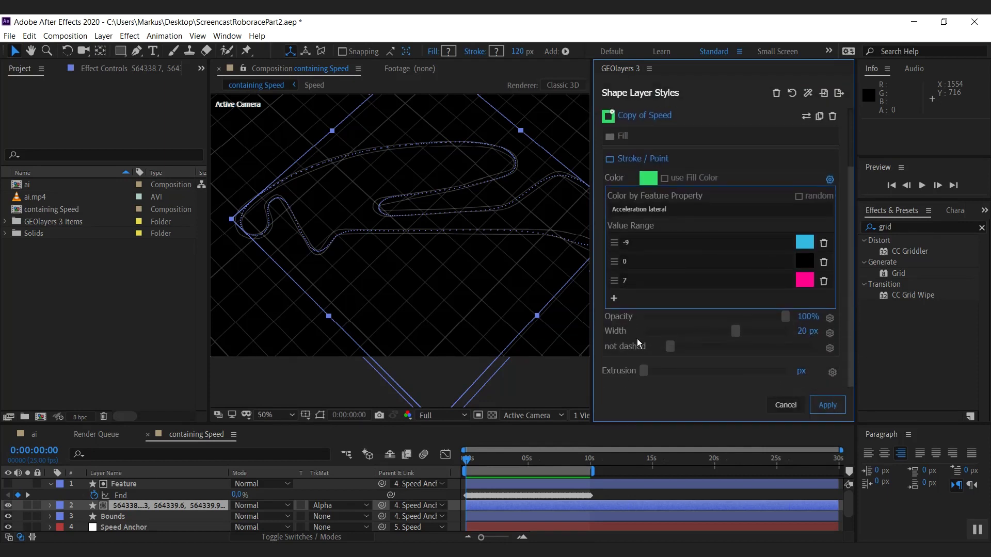
- Make the line width driven by the Acceleration lateral property
click(830, 335)
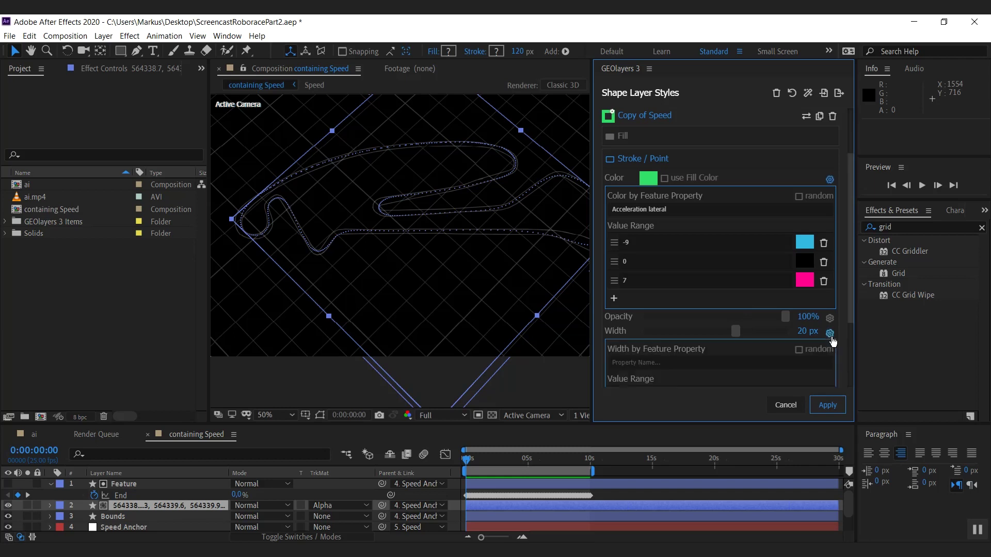
click(681, 210)
key(ctrl+c)
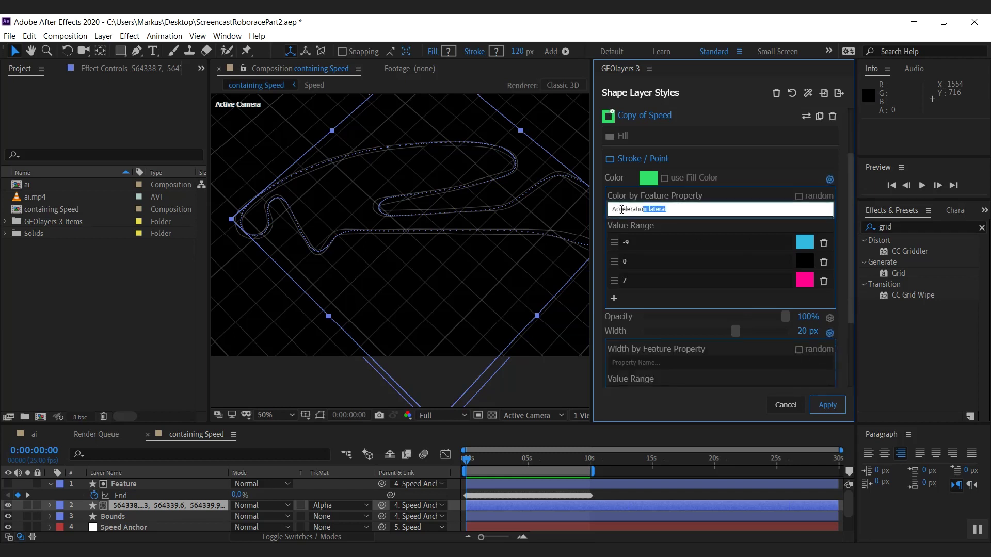
drag(849, 259, 852, 321)
click(658, 264)
key(ctrl+v)
- Set the width stops -9, 0 and 9 to 50, 0 and 50 px
click(635, 298)
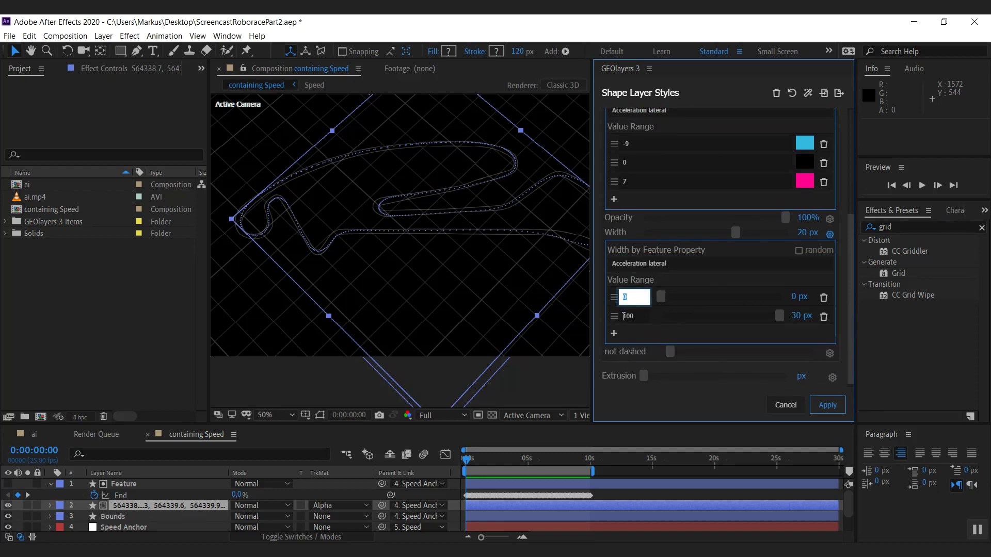
click(635, 317)
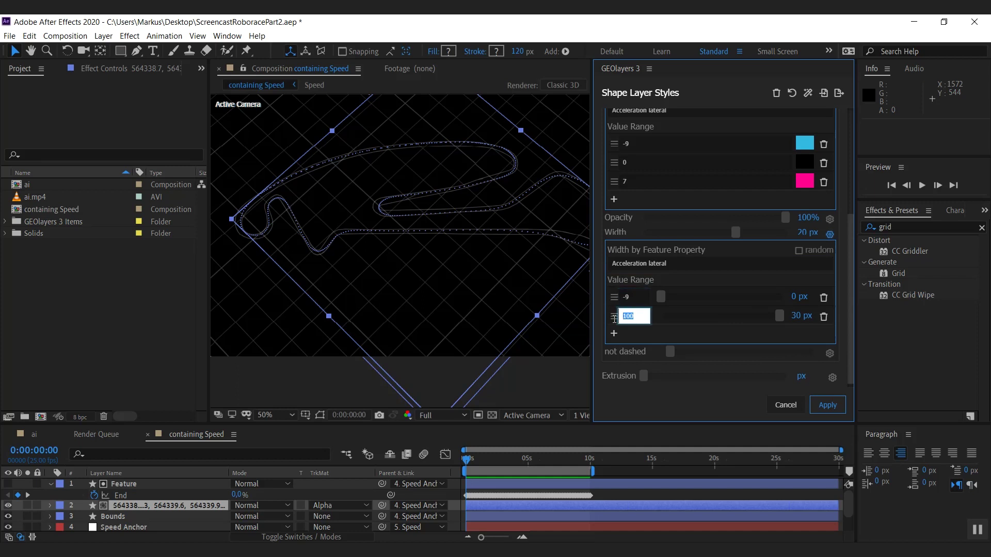
click(614, 333)
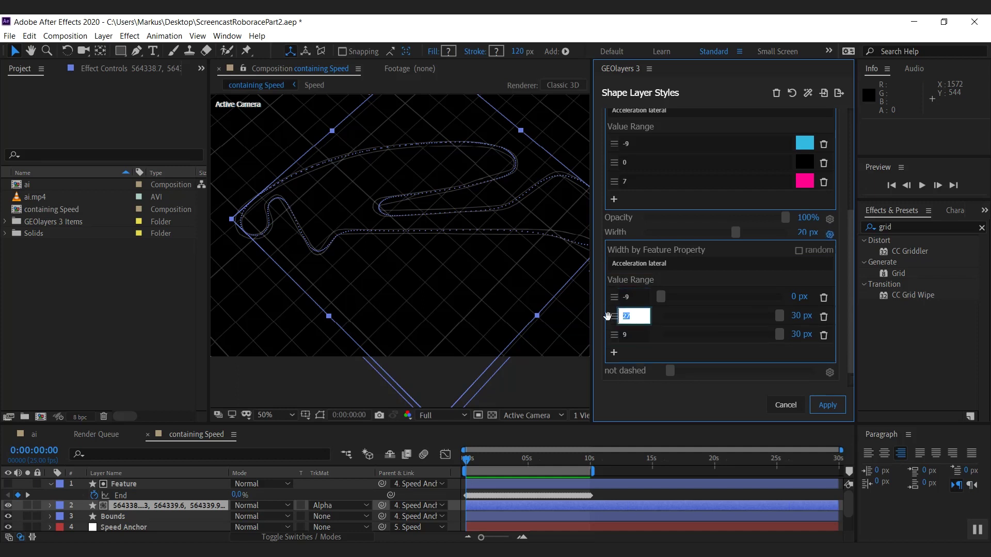
text(0)
key(Return)
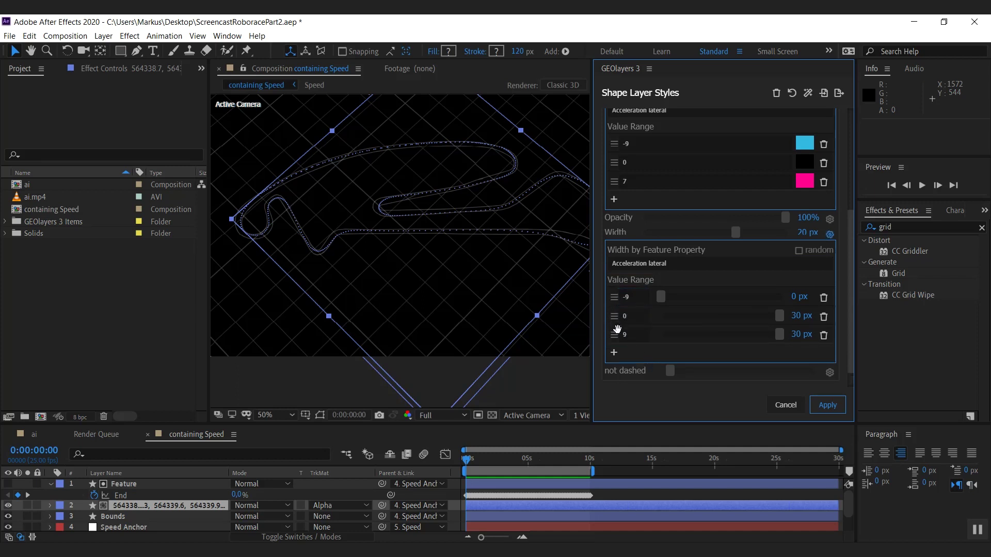
click(800, 317)
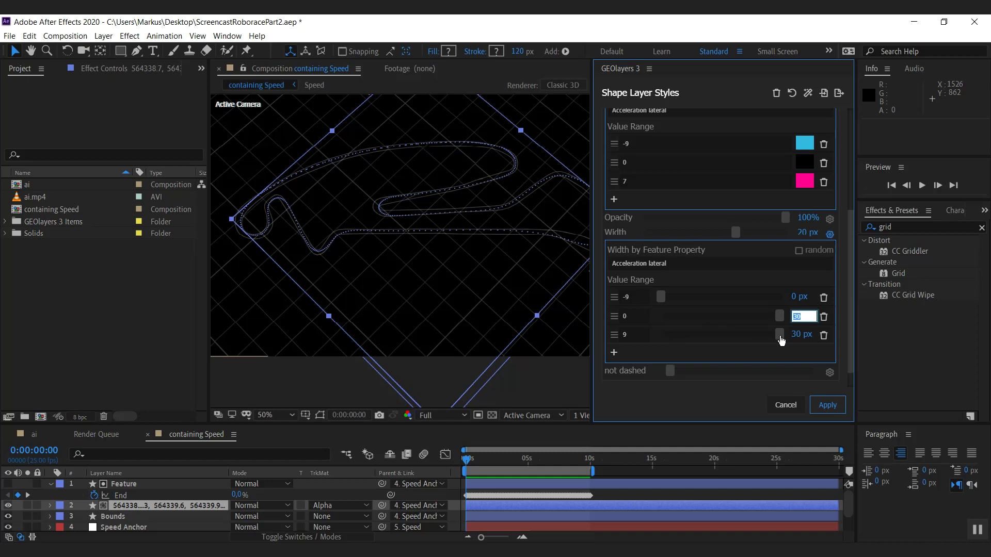
text(0)
click(799, 298)
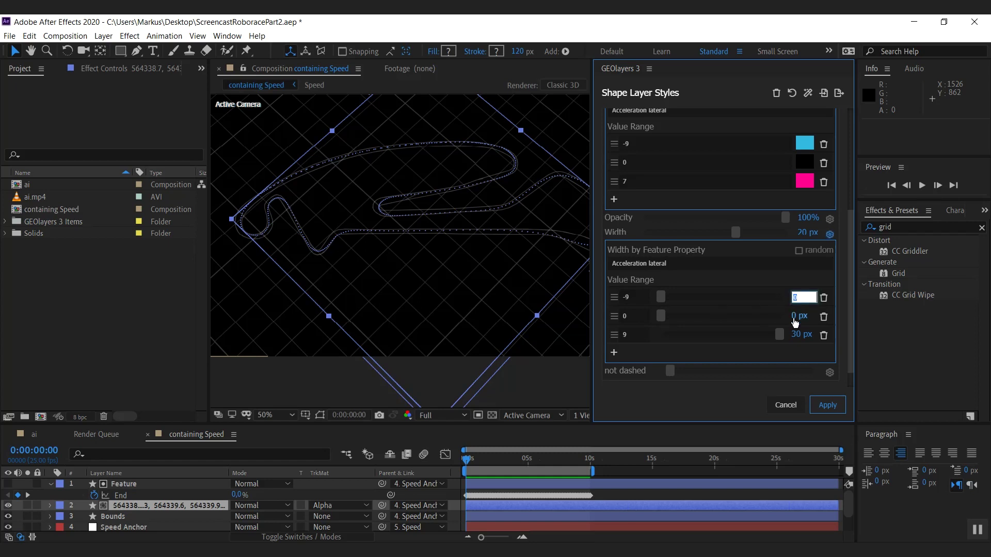
text(60)
key(Return)
text(50)
click(800, 335)
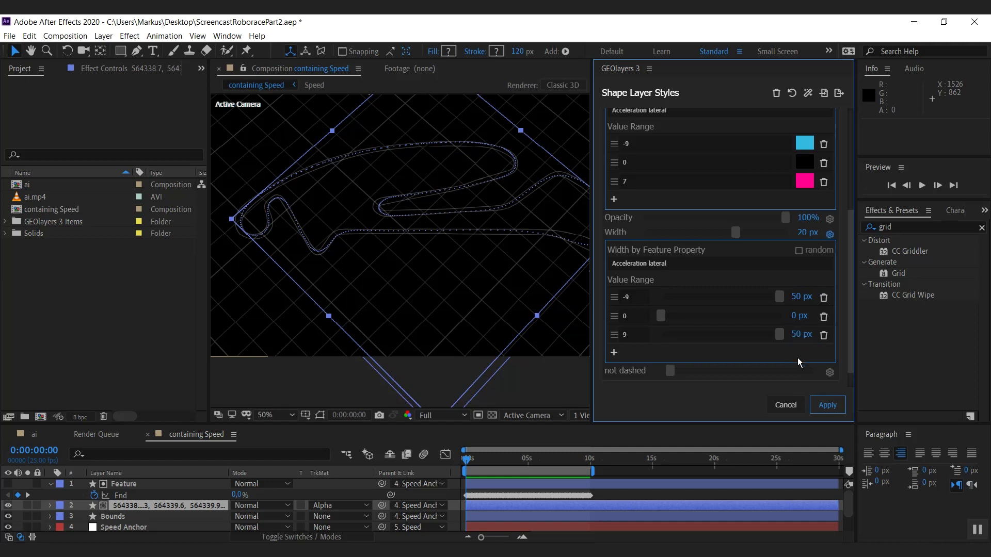
scroll(798, 358, up, 5)
- Change the style's base colour to blue #31a1df
click(648, 256)
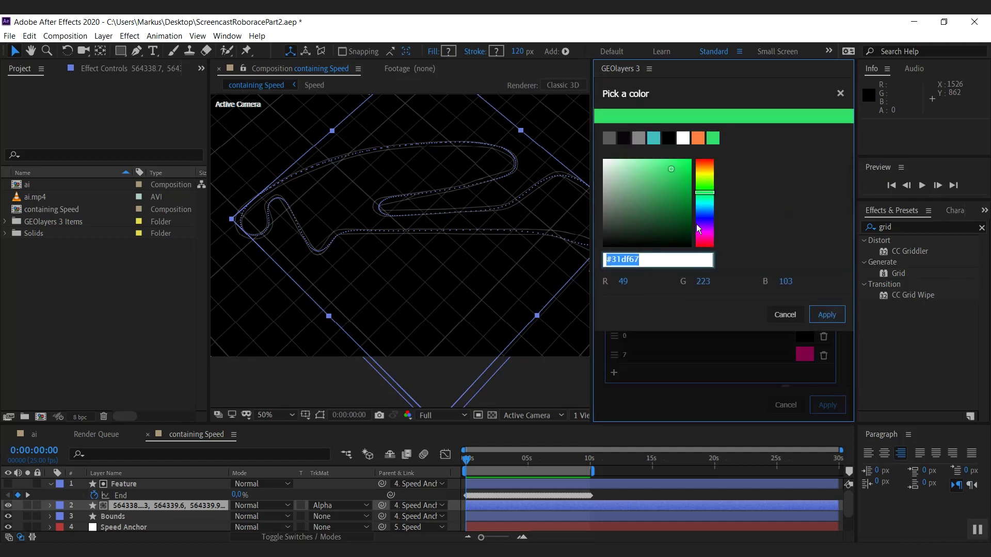
text(#31a1df)
click(826, 316)
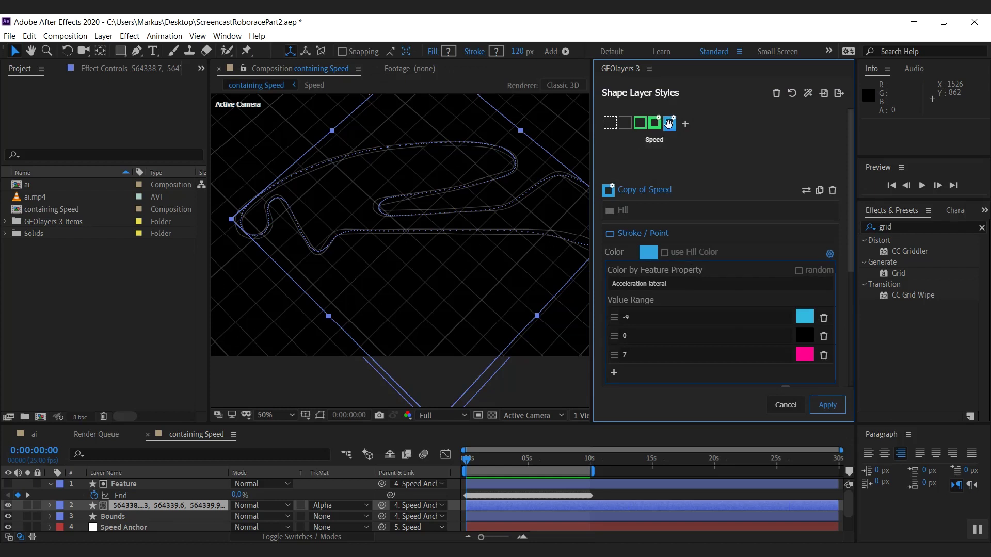
- Rename the copied style to 'Acceleration lateral'
double_click(659, 190)
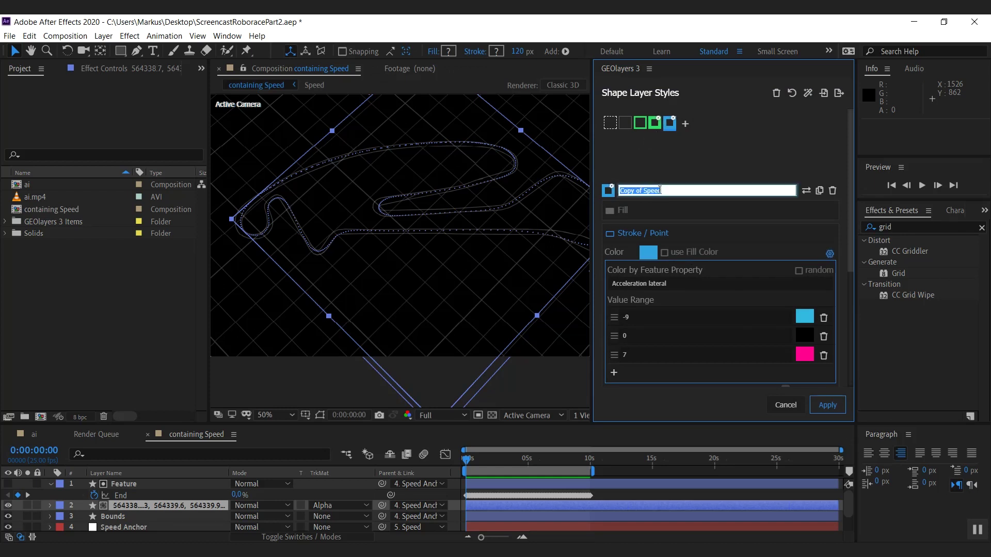
key(ctrl+v)
key(Return)
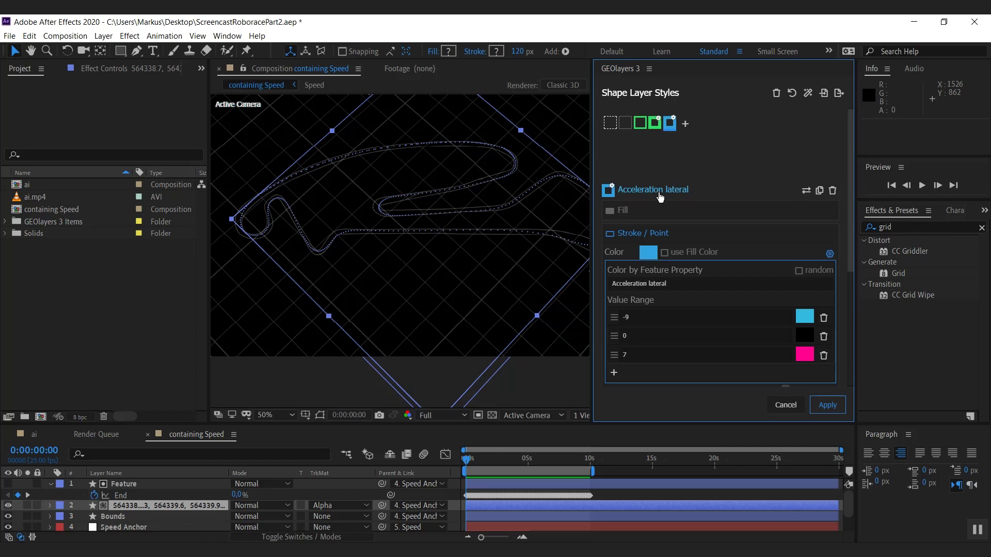
- Apply the Acceleration lateral style and draw all 415 point features despite the warning
click(827, 405)
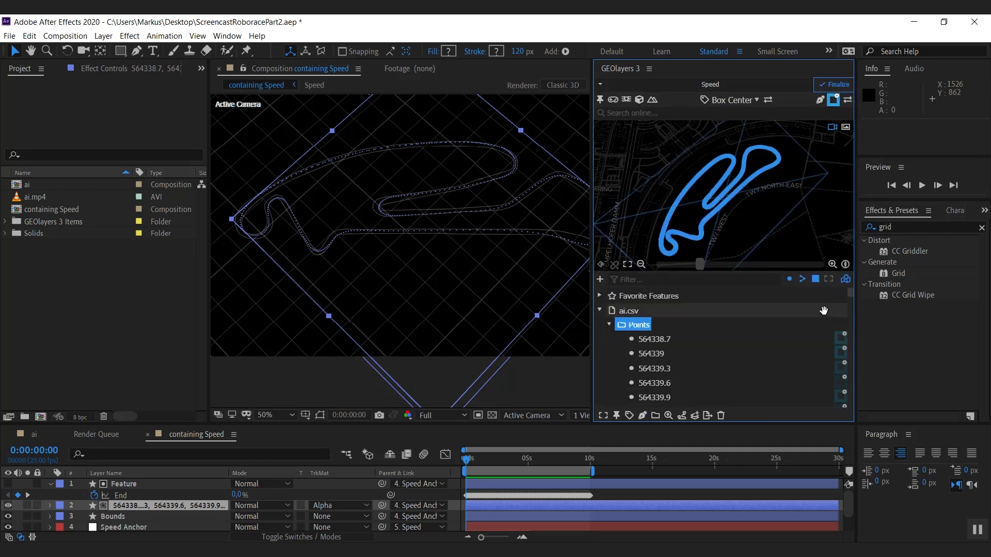
mouse_move(850, 292)
mouse_down()
mouse_move(852, 334)
mouse_move(850, 293)
mouse_up()
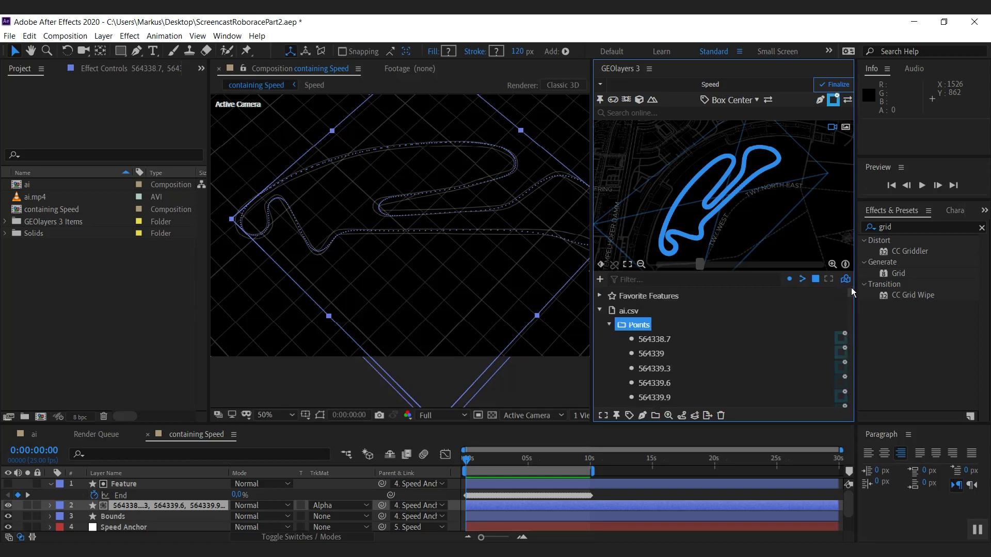
click(642, 416)
click(679, 385)
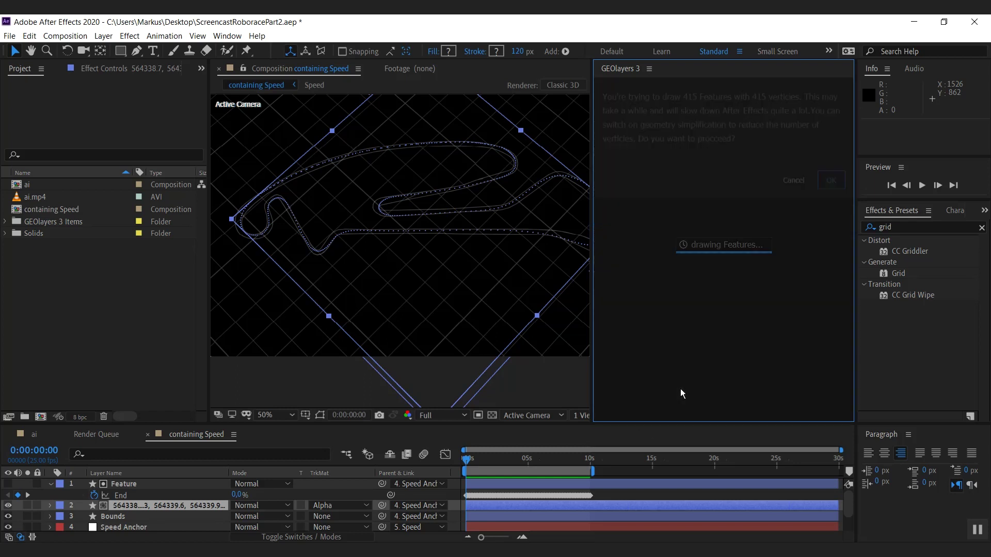
click(831, 208)
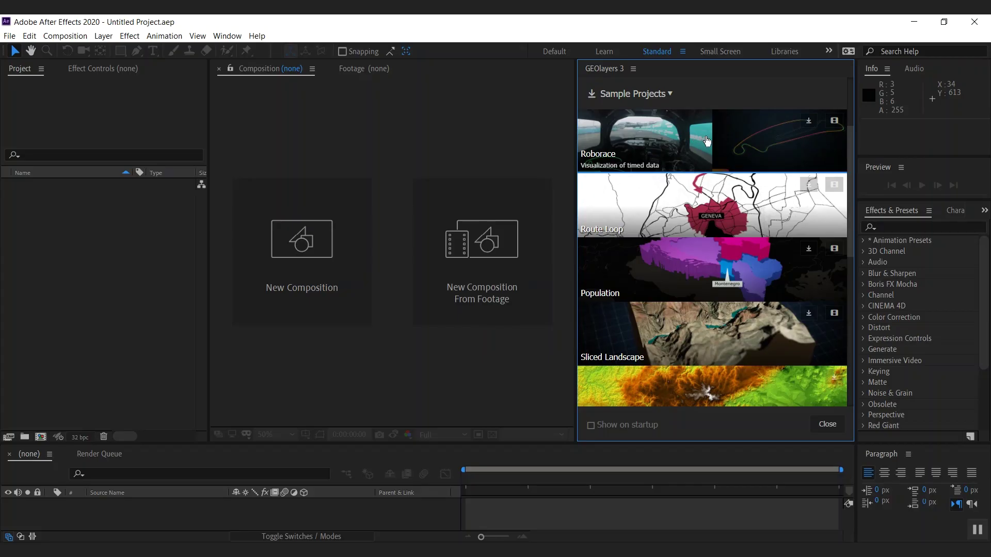
- Start downloading and opening Roborace from the GEOlayers Sample Projects list
click(708, 140)
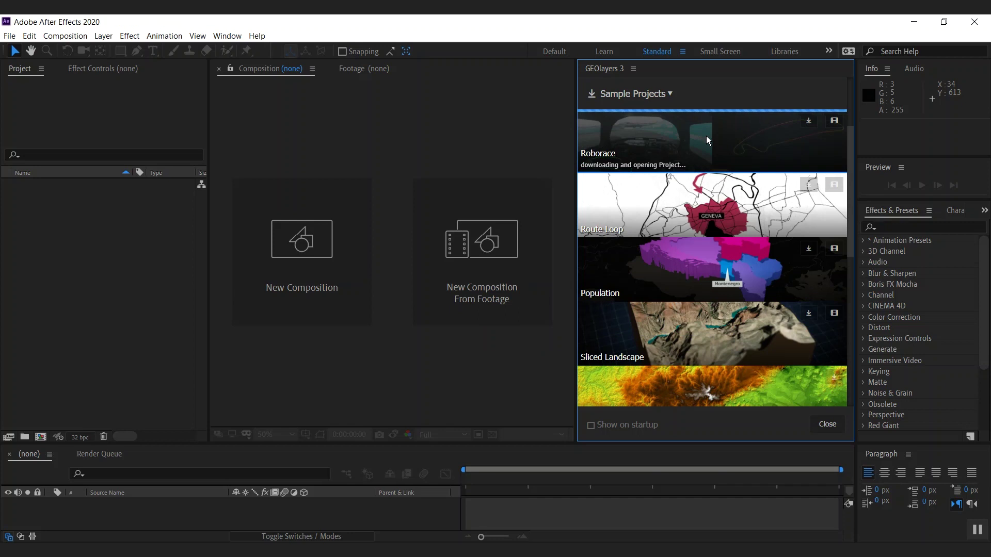